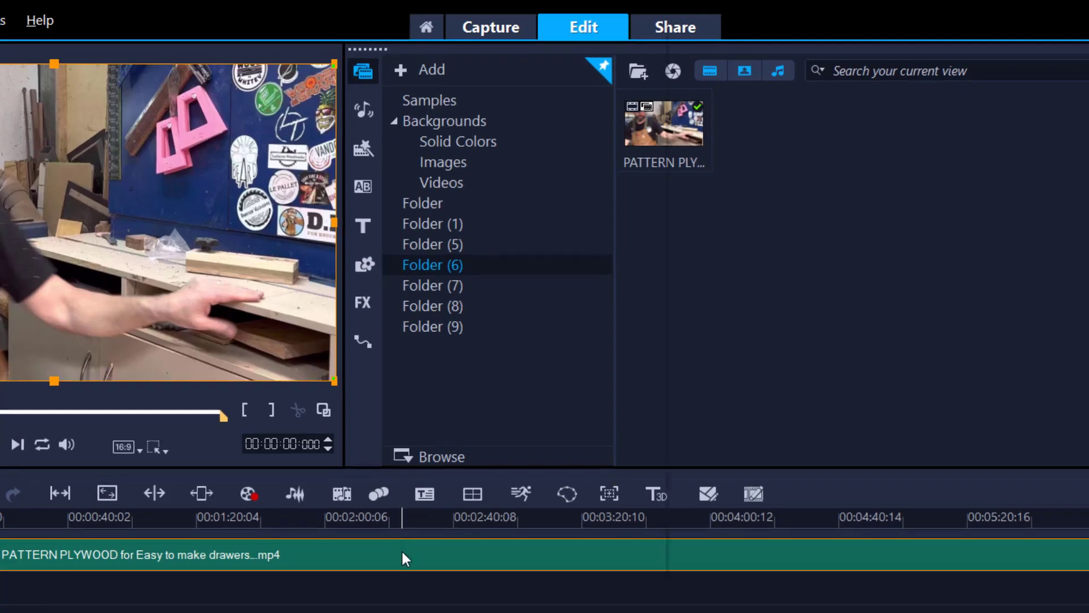
# Step: Open the timeline clip in Multi-trim Video and mark a first segment from 0:00:00.19 to 0:00:04.02
pyautogui.rightClick(444, 385)
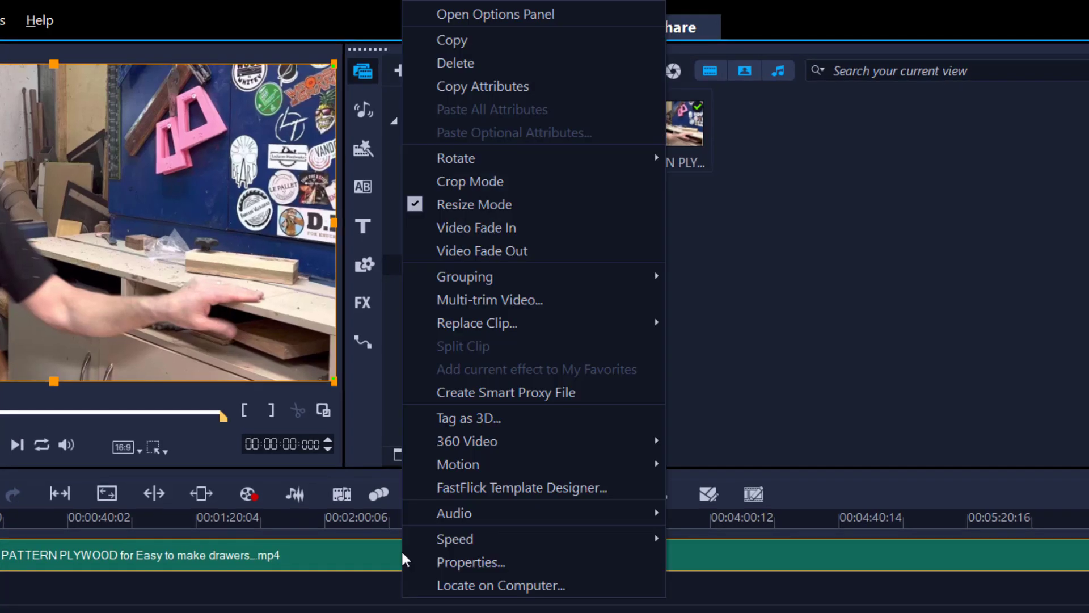
pyautogui.click(487, 304)
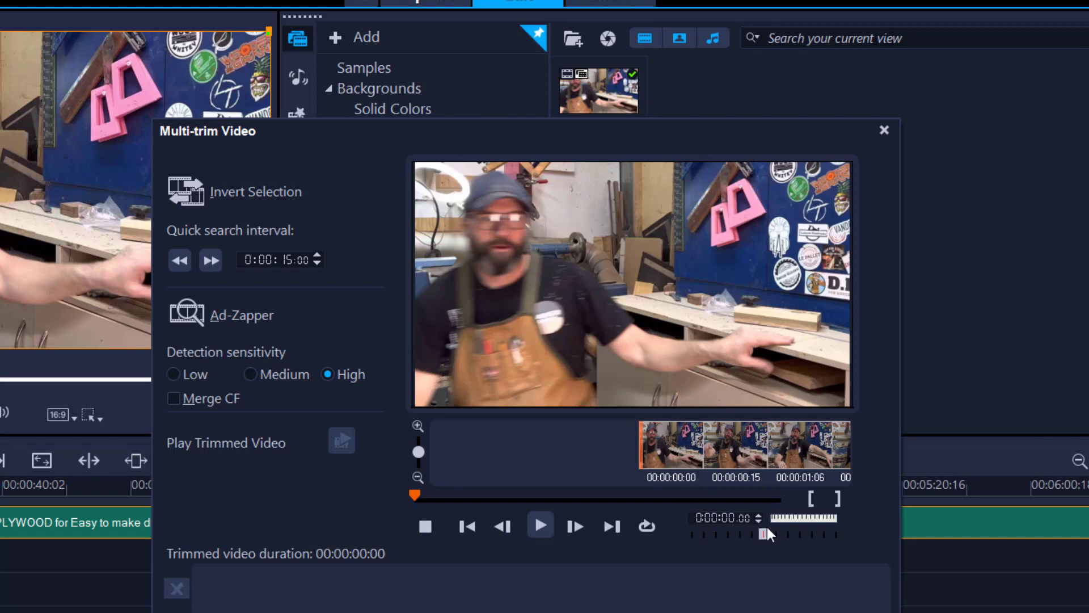
pyautogui.moveTo(788, 520); pyautogui.dragTo(805, 519)
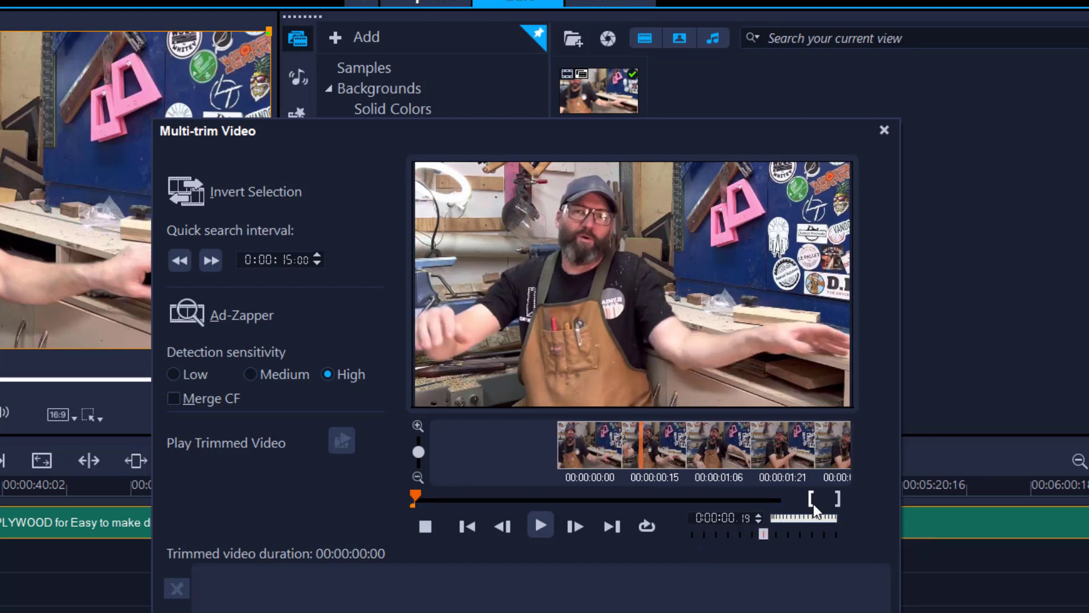
pyautogui.click(541, 526)
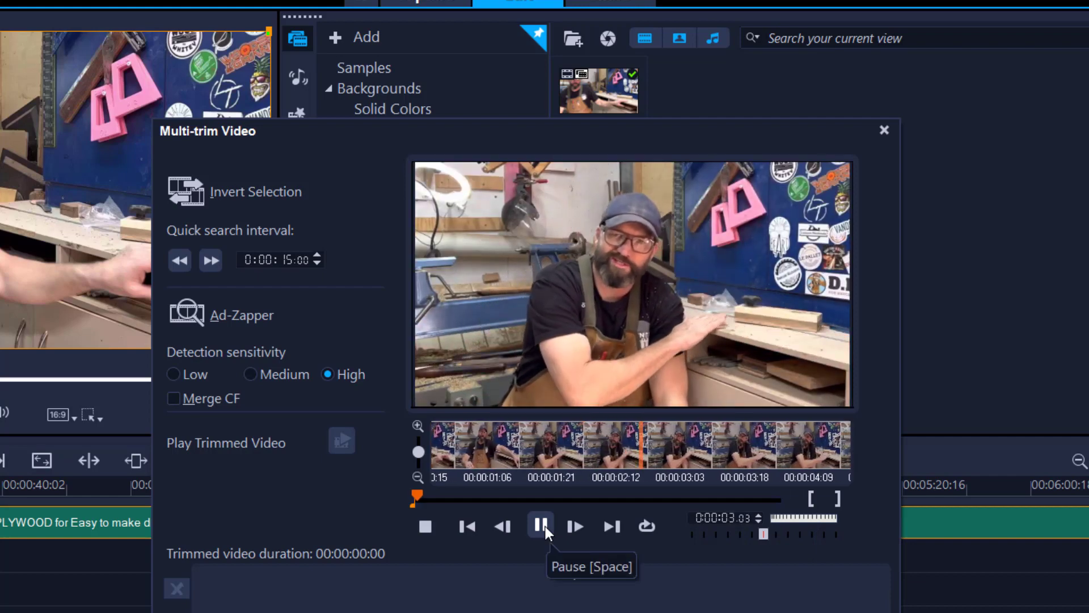
pyautogui.click(544, 523)
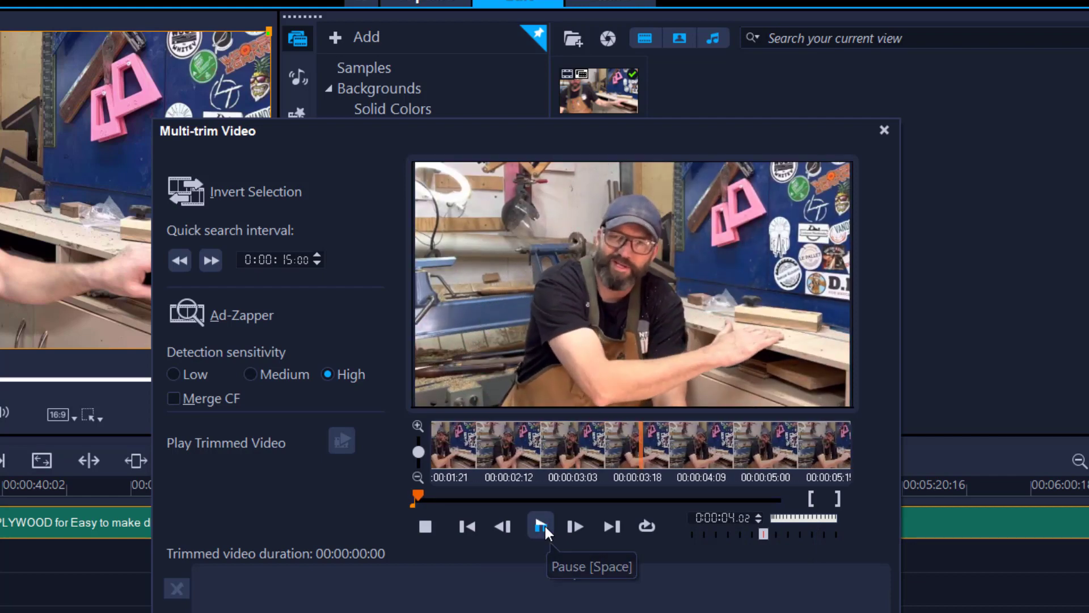
pyautogui.click(836, 504)
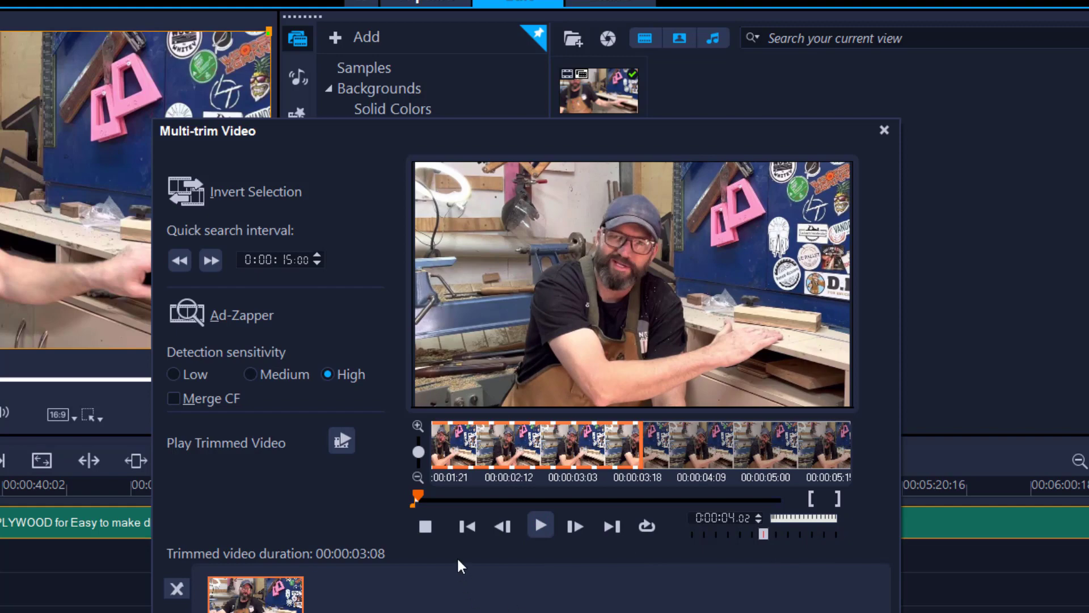
# Step: Mark a second segment from 0:02:15.17 to 0:02:18.22 and apply the multi-trim to the timeline
pyautogui.moveTo(421, 493); pyautogui.dragTo(523, 499)
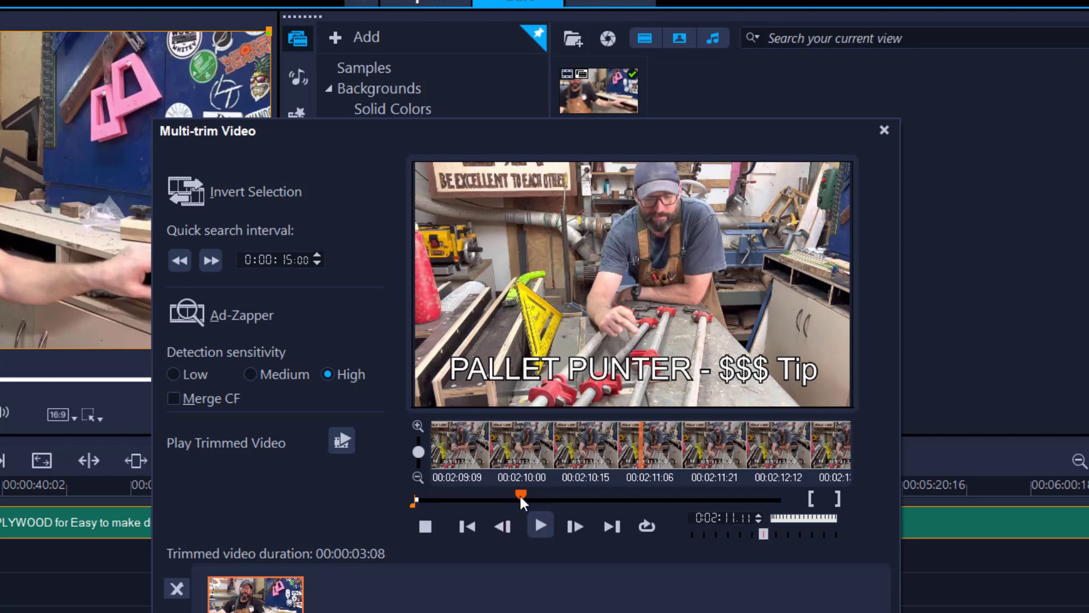
pyautogui.moveTo(521, 498); pyautogui.dragTo(525, 498)
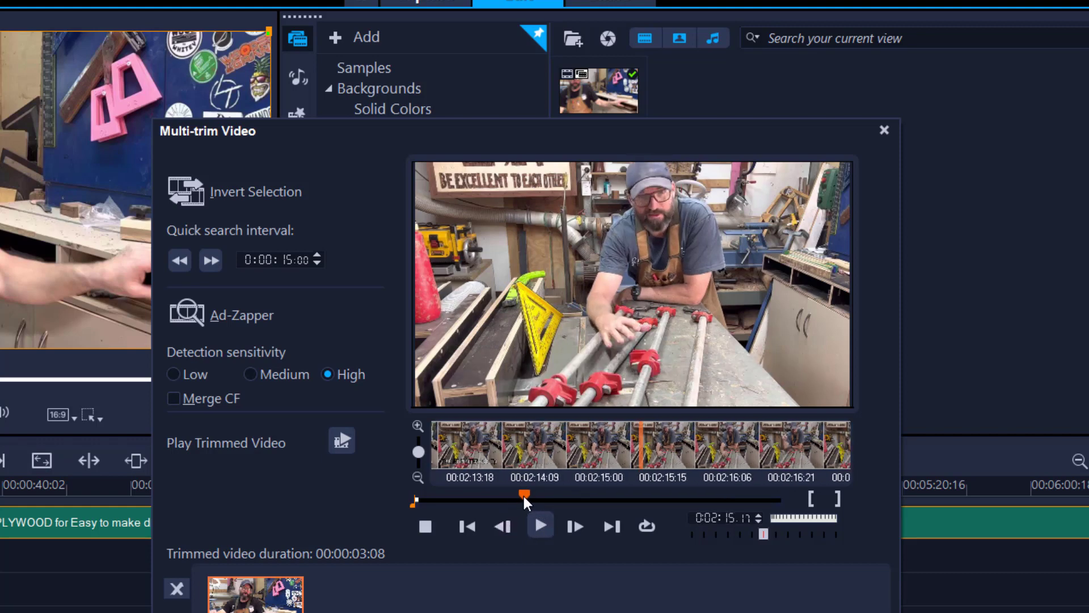
pyautogui.click(813, 501)
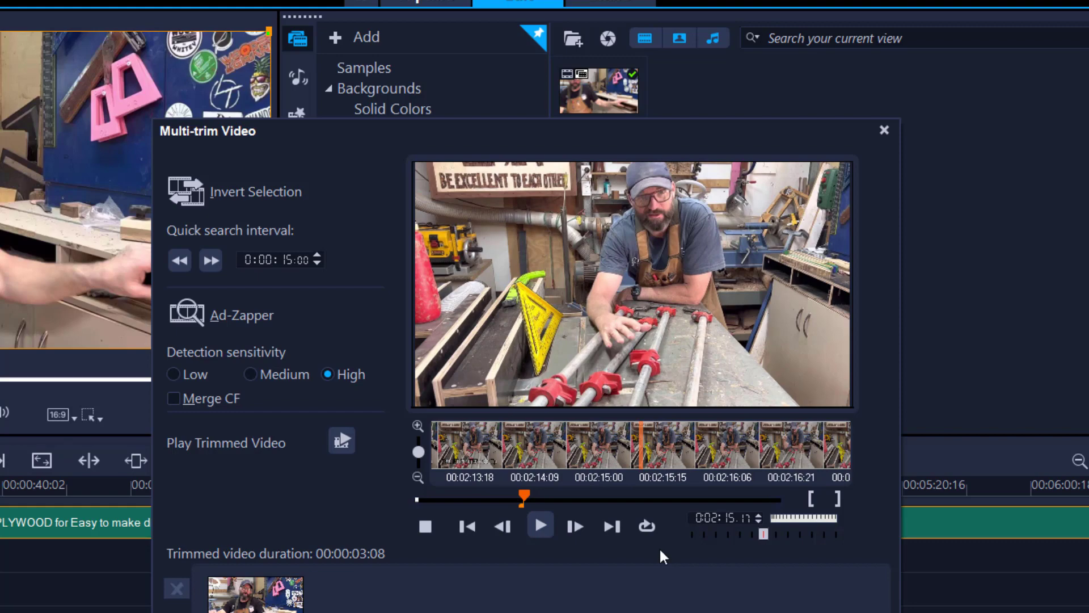
pyautogui.click(540, 527)
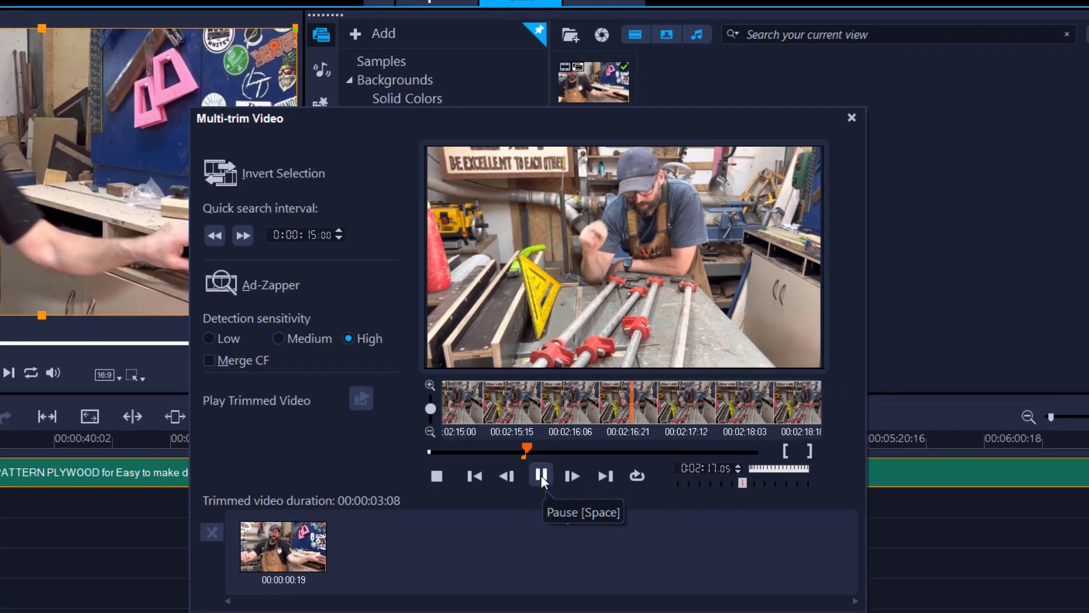
pyautogui.click(540, 475)
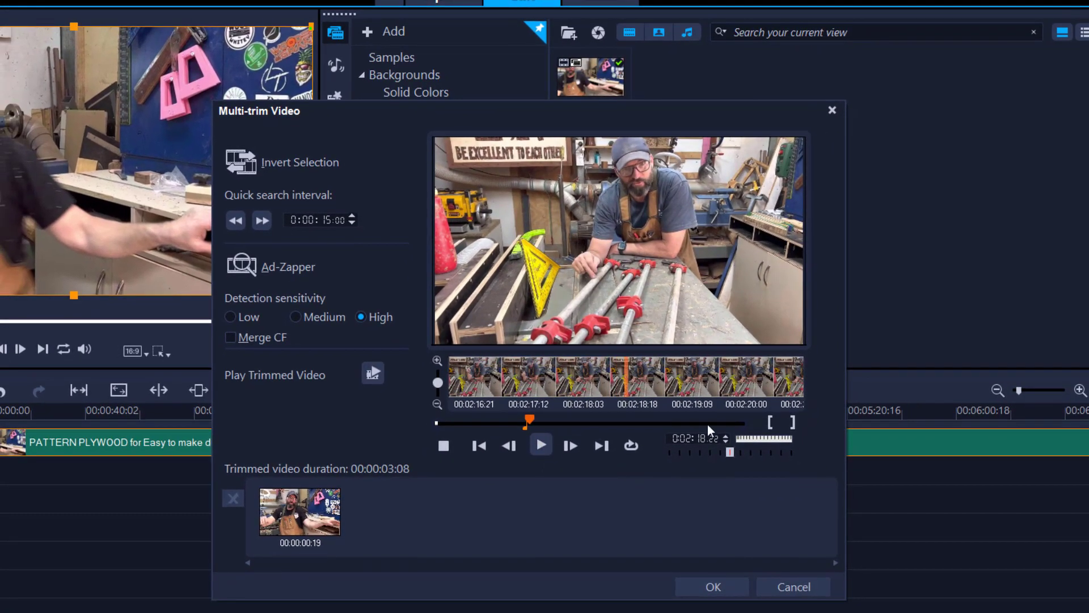
pyautogui.click(792, 423)
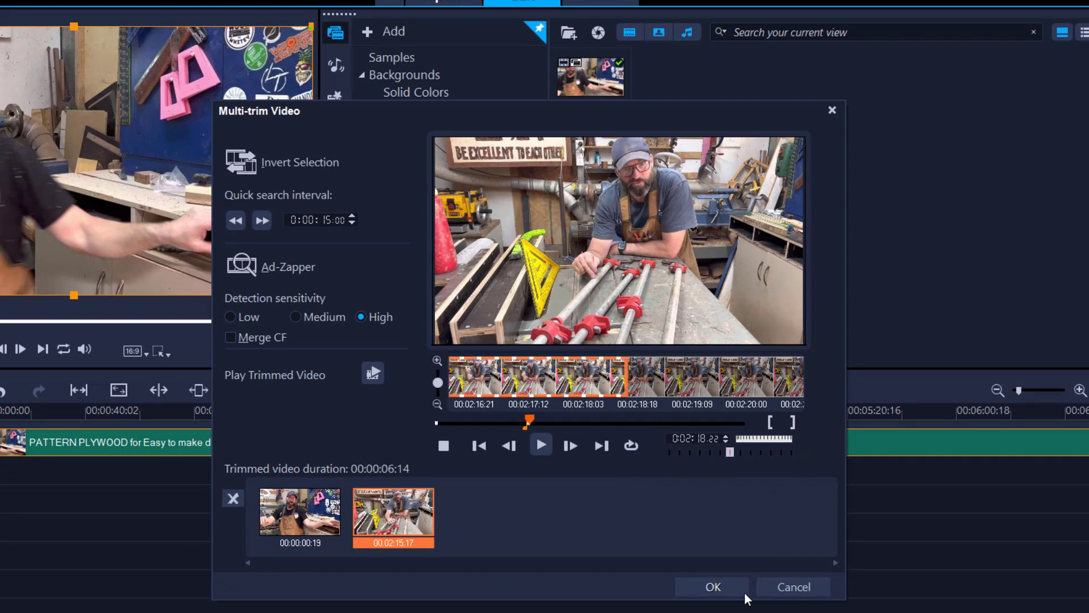
pyautogui.click(710, 588)
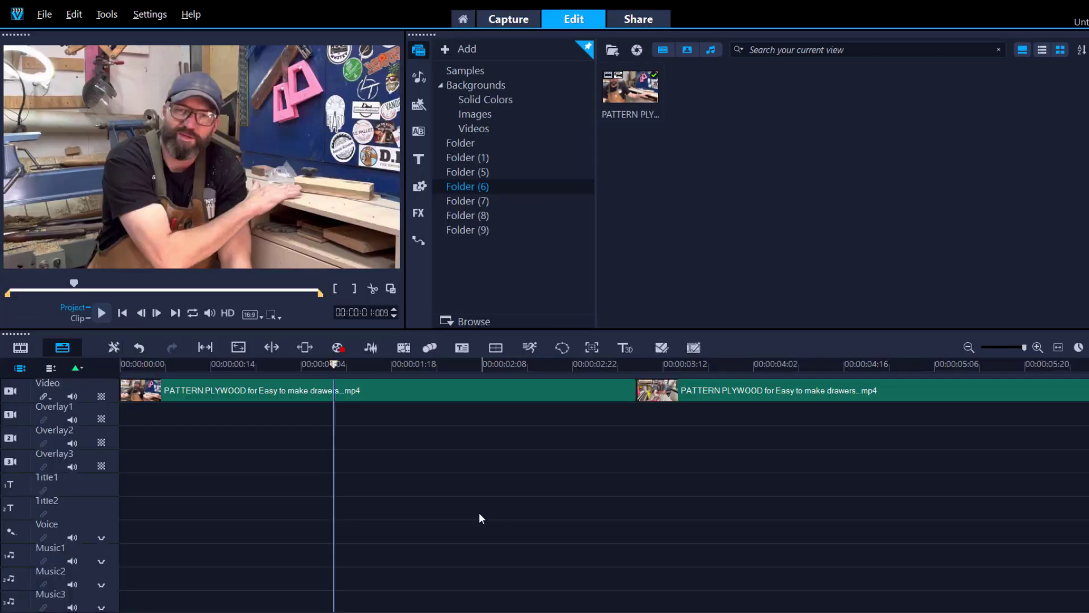
# Step: Copy the second trimmed clip into the library's Folder (6) and delete it from the timeline
pyautogui.click(394, 390)
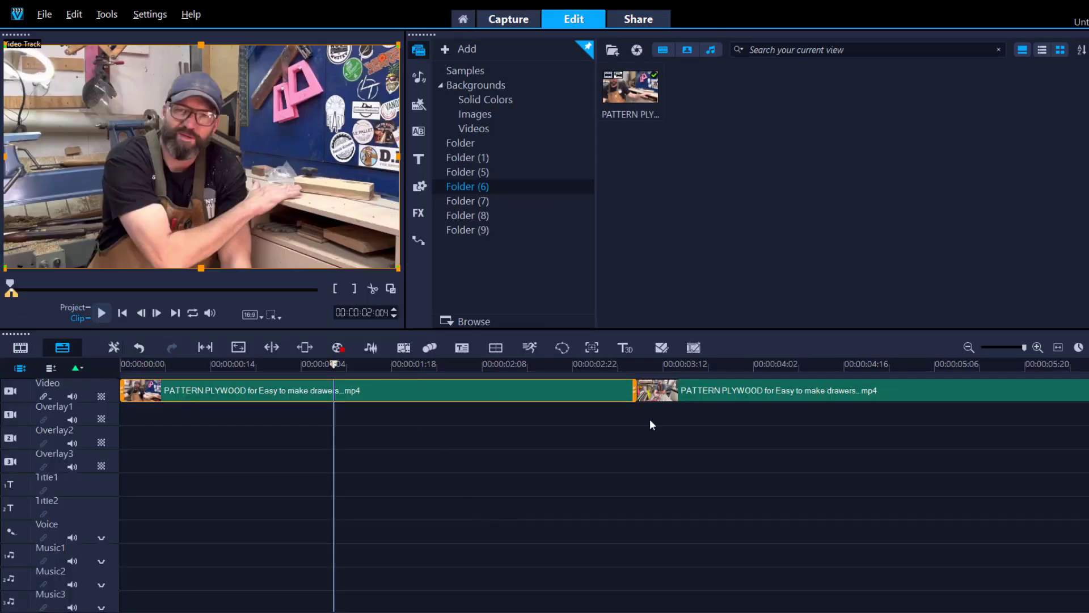
pyautogui.click(736, 396)
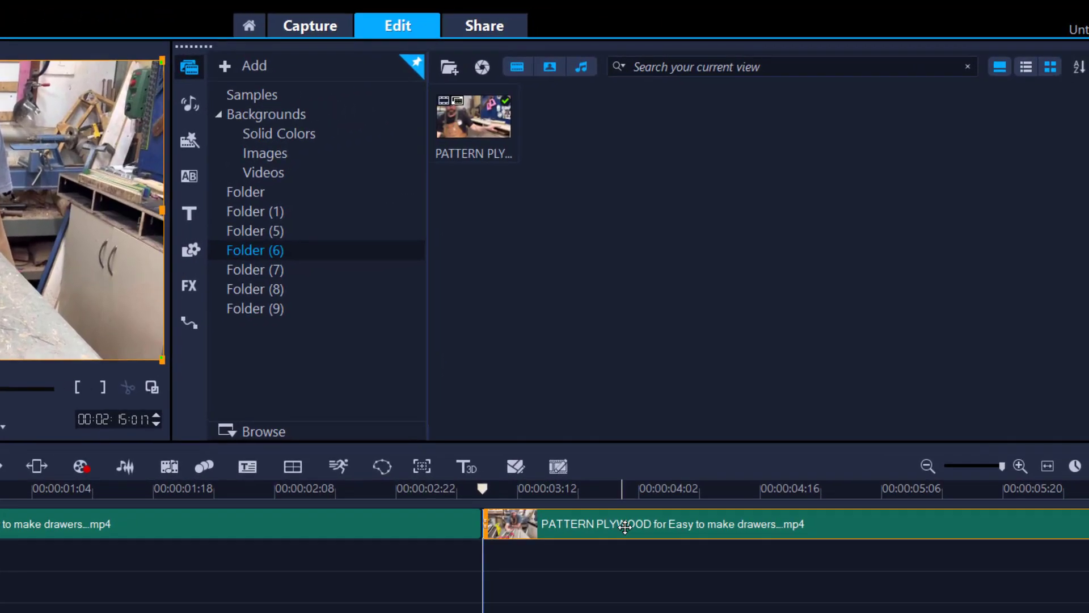
pyautogui.moveTo(624, 527); pyautogui.dragTo(652, 365)
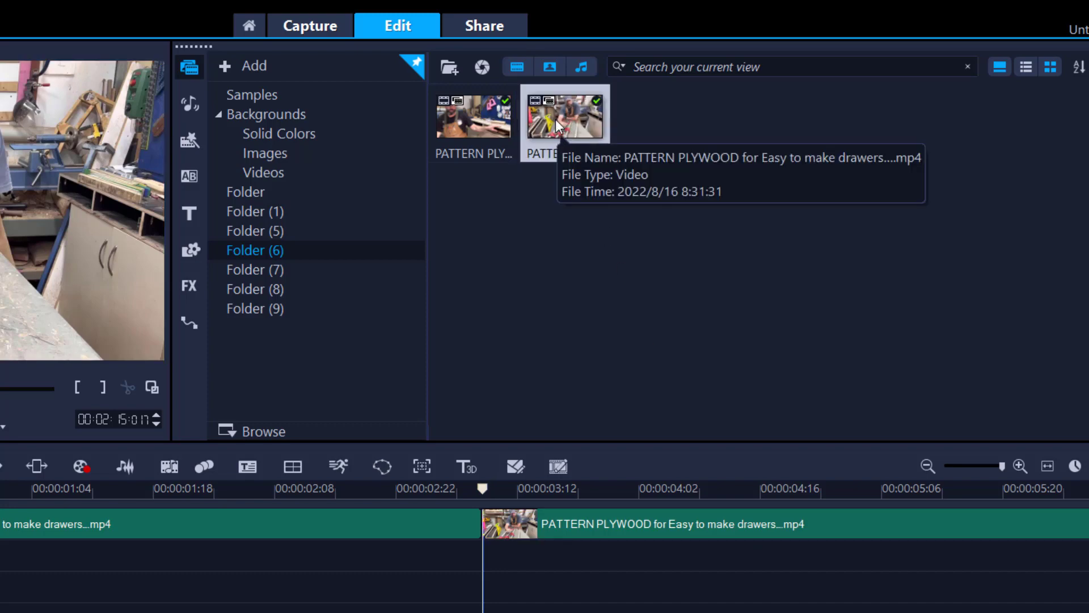
pyautogui.click(644, 522)
pyautogui.press('Delete')
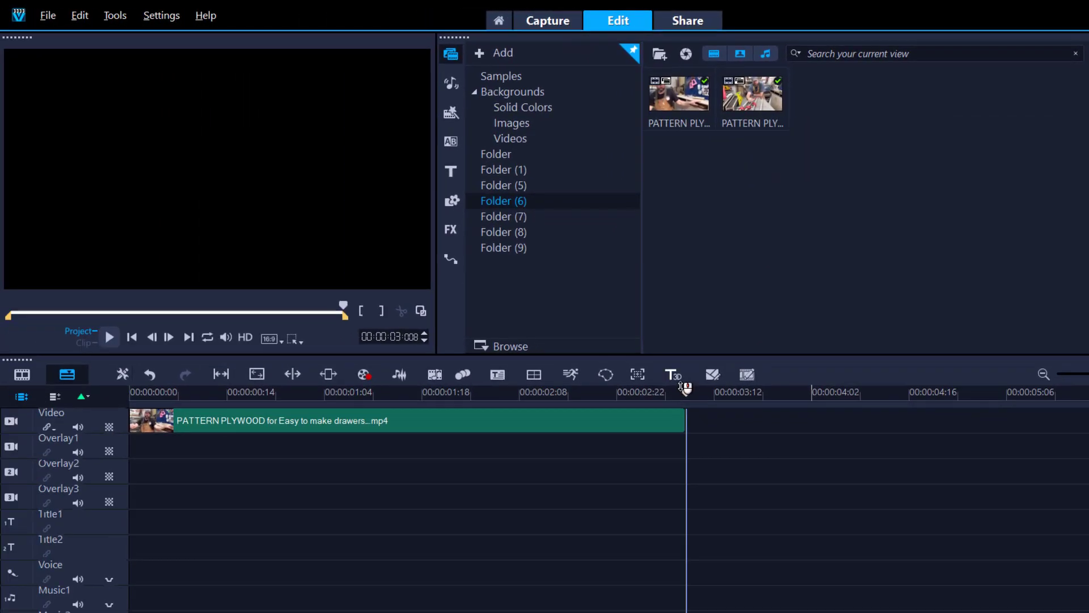
# Step: Move the playhead back into the remaining clip and apply the NewBlue Video Essentials Tint effect to it
pyautogui.moveTo(681, 396); pyautogui.dragTo(272, 417)
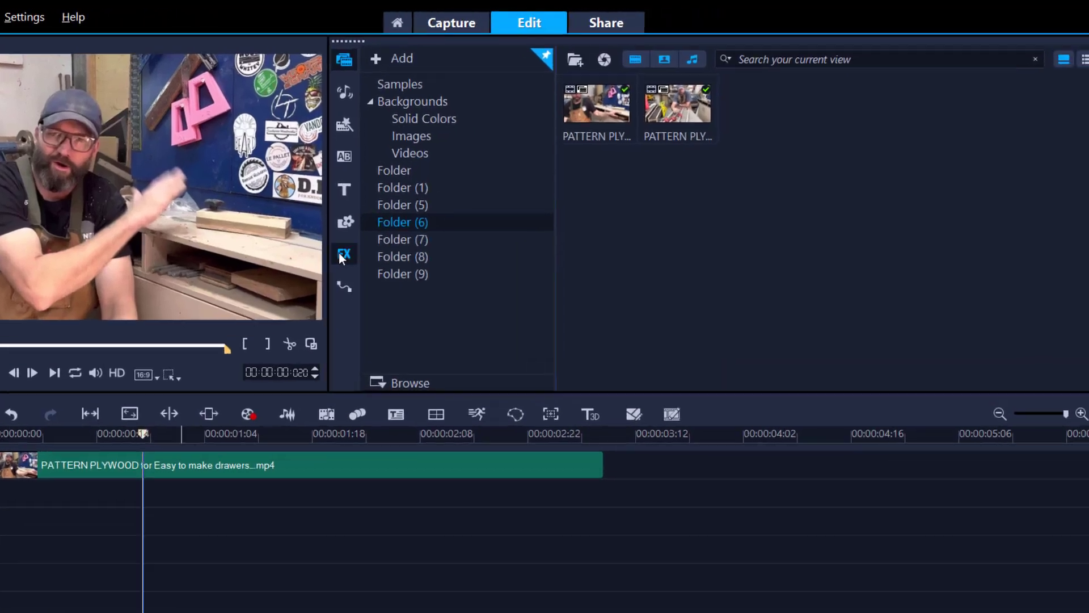
pyautogui.click(451, 229)
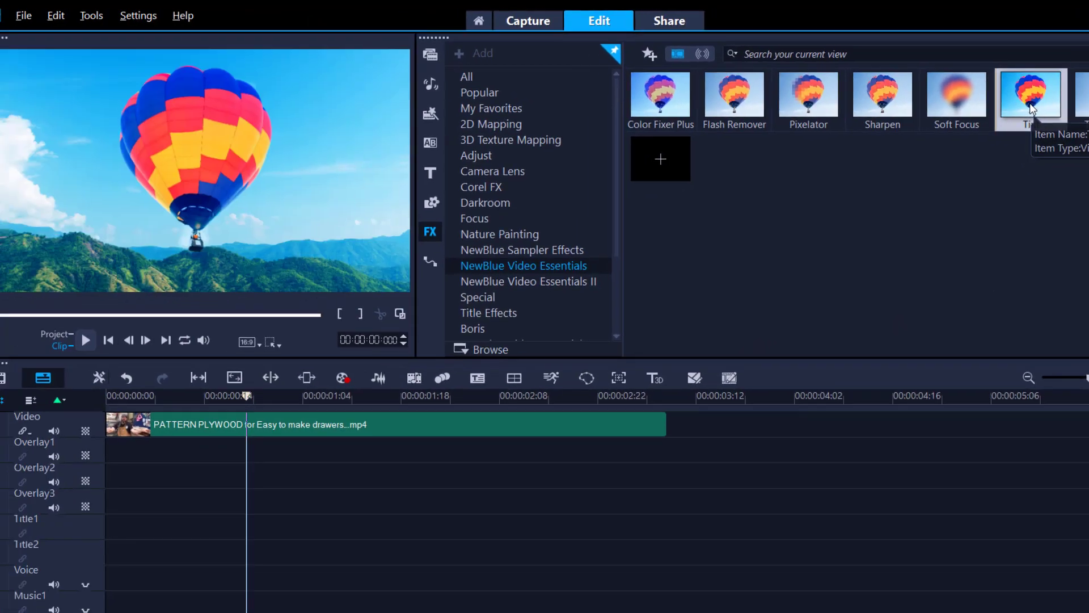
pyautogui.moveTo(1031, 109); pyautogui.dragTo(471, 424)
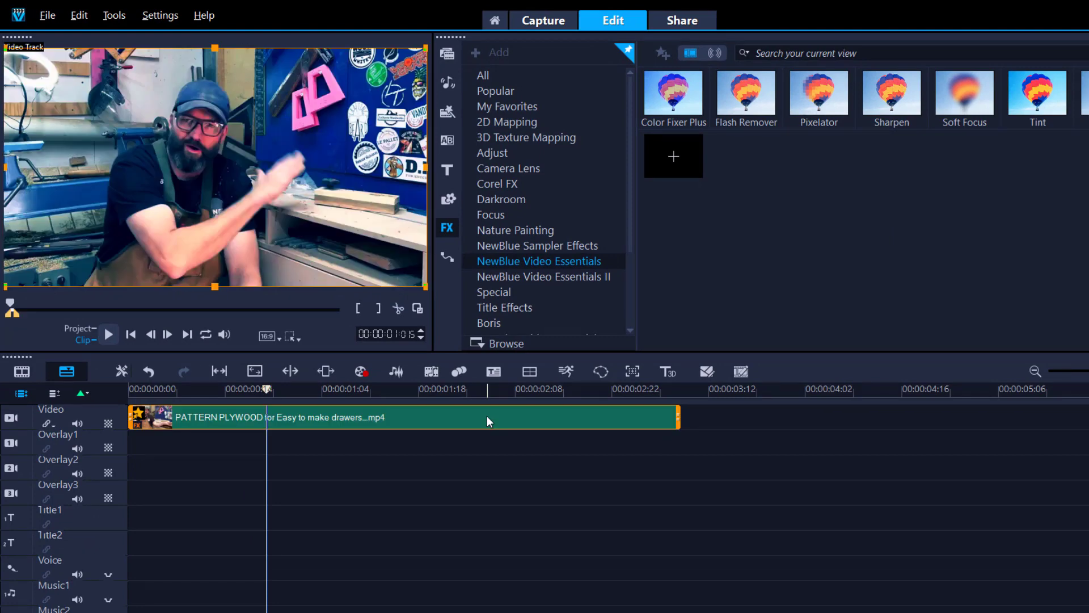
# Step: Open the Tint filter's custom settings, turn off keyframes and set Saturation to -6.5
pyautogui.doubleClick(487, 416)
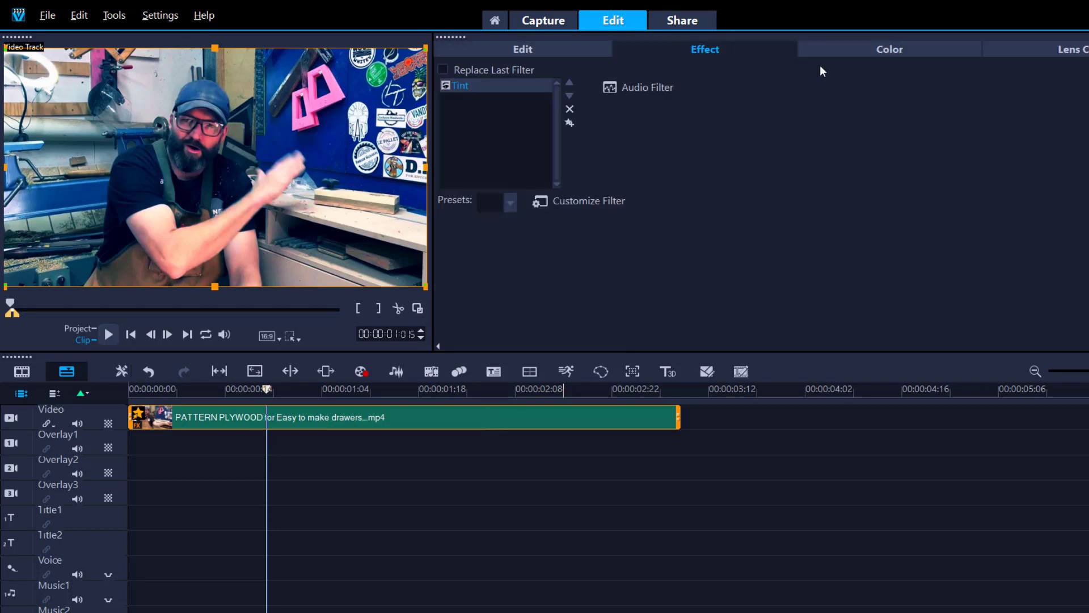
pyautogui.click(624, 202)
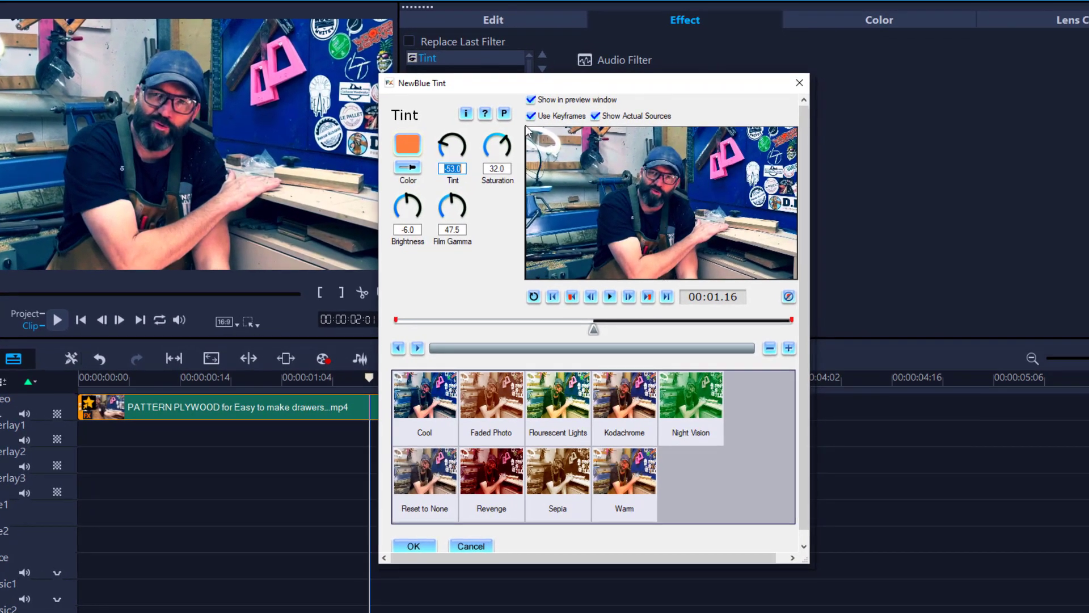
pyautogui.click(547, 117)
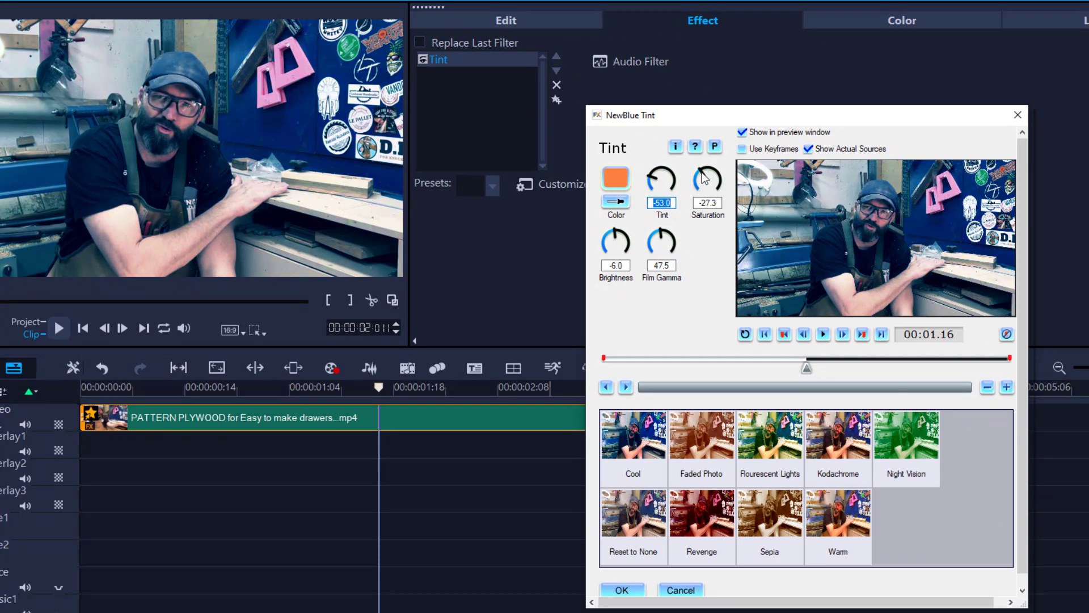
pyautogui.moveTo(704, 179); pyautogui.dragTo(709, 178)
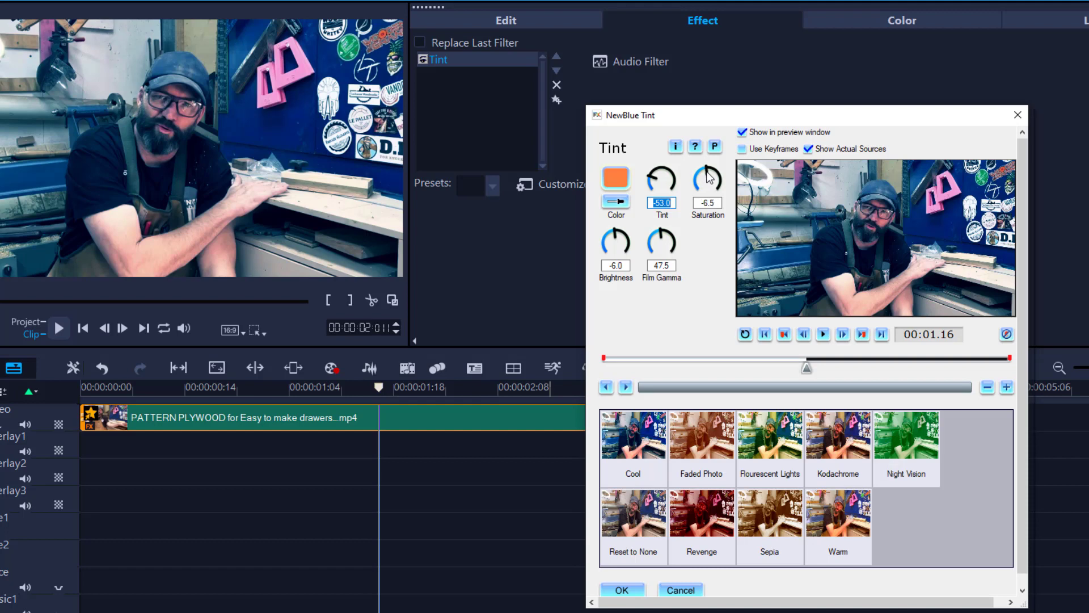
# Step: Sample the pink of the shapes hanging on the blue wall as the tint color and set Tint to -4.7
pyautogui.click(617, 205)
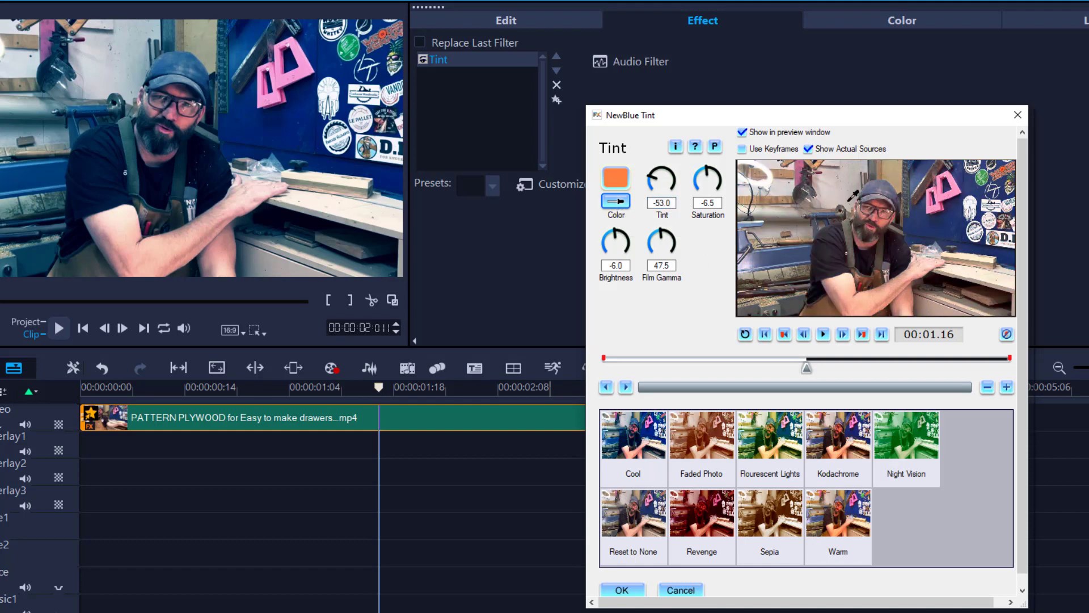
pyautogui.click(945, 235)
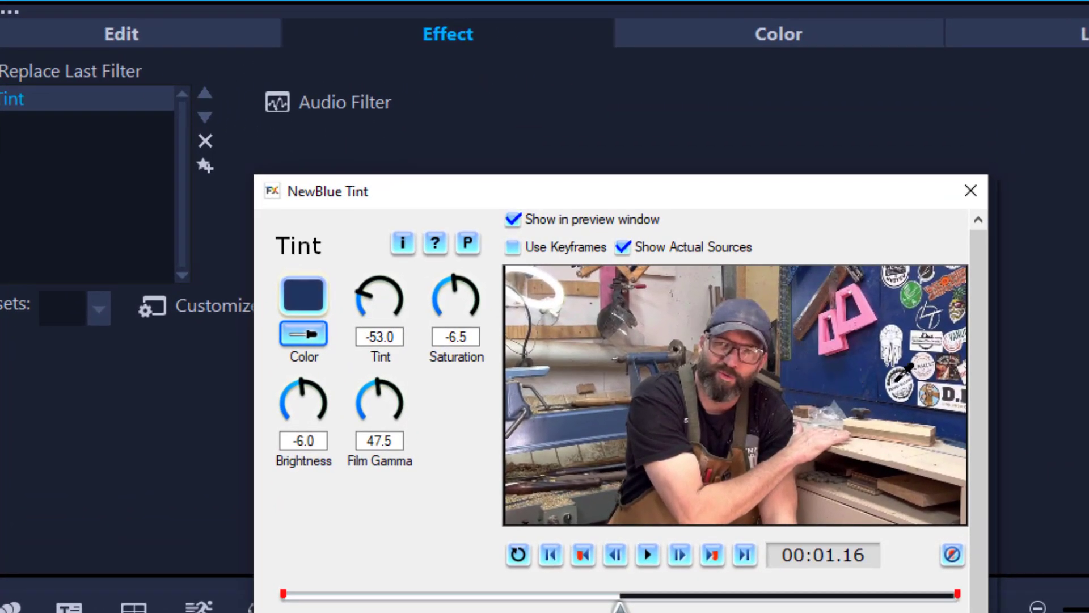
pyautogui.click(897, 340)
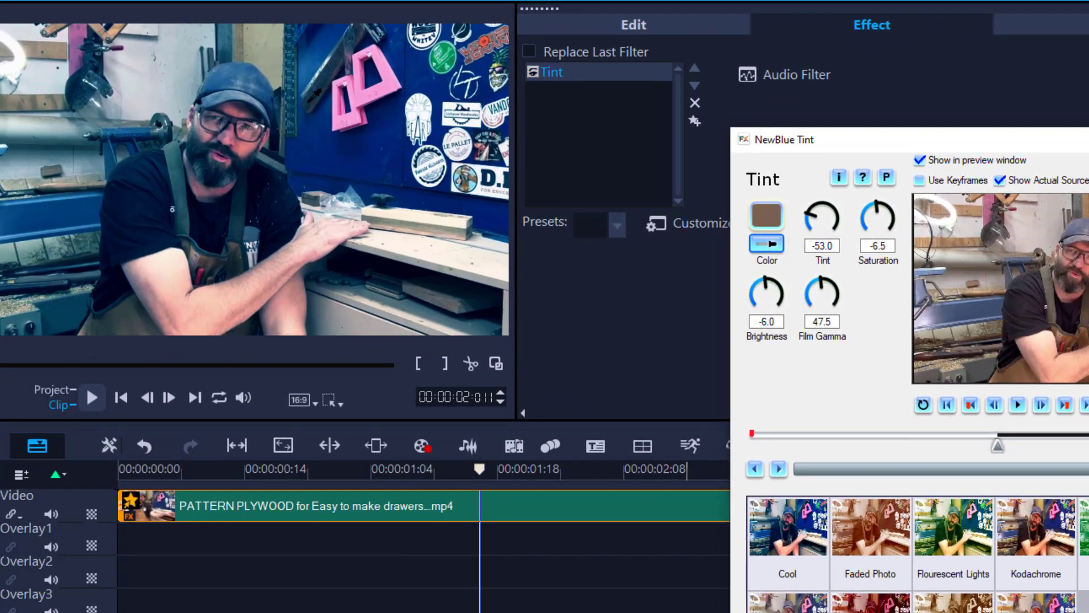
pyautogui.click(386, 86)
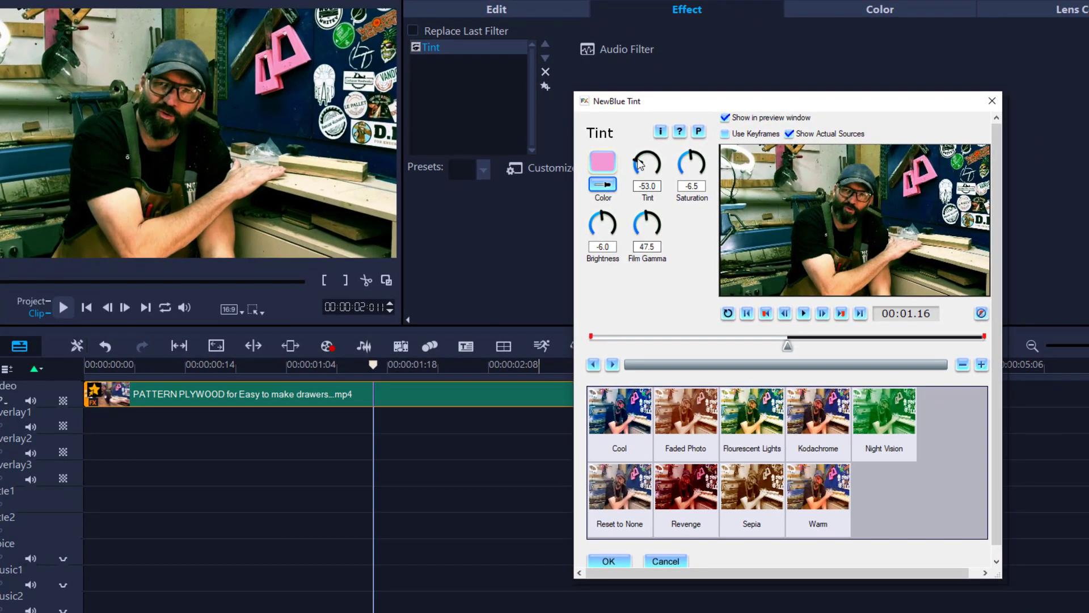
pyautogui.moveTo(640, 173); pyautogui.dragTo(641, 160)
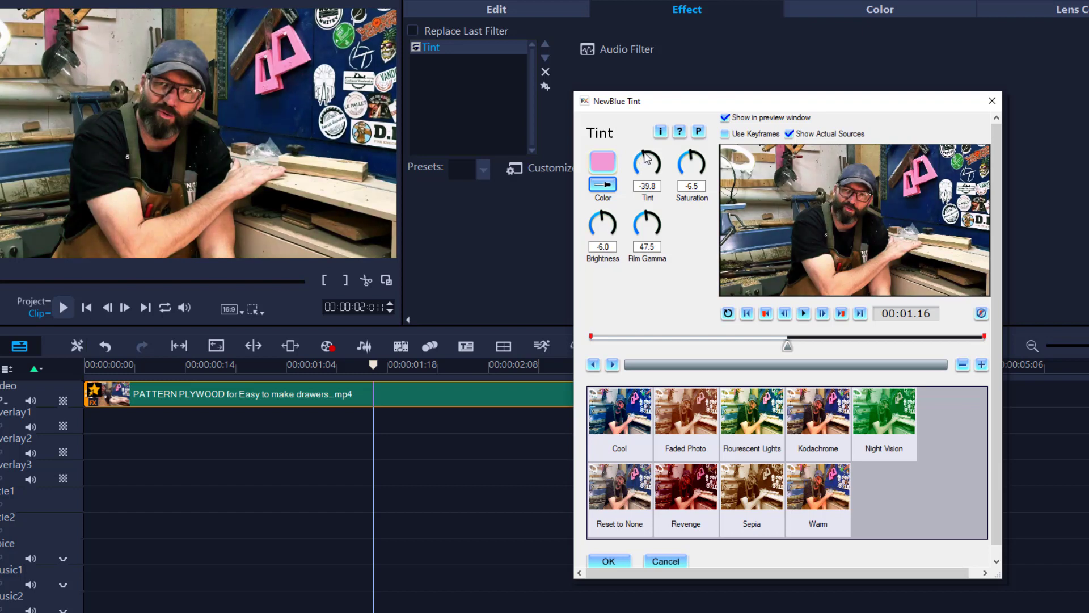
pyautogui.moveTo(645, 159); pyautogui.dragTo(676, 196)
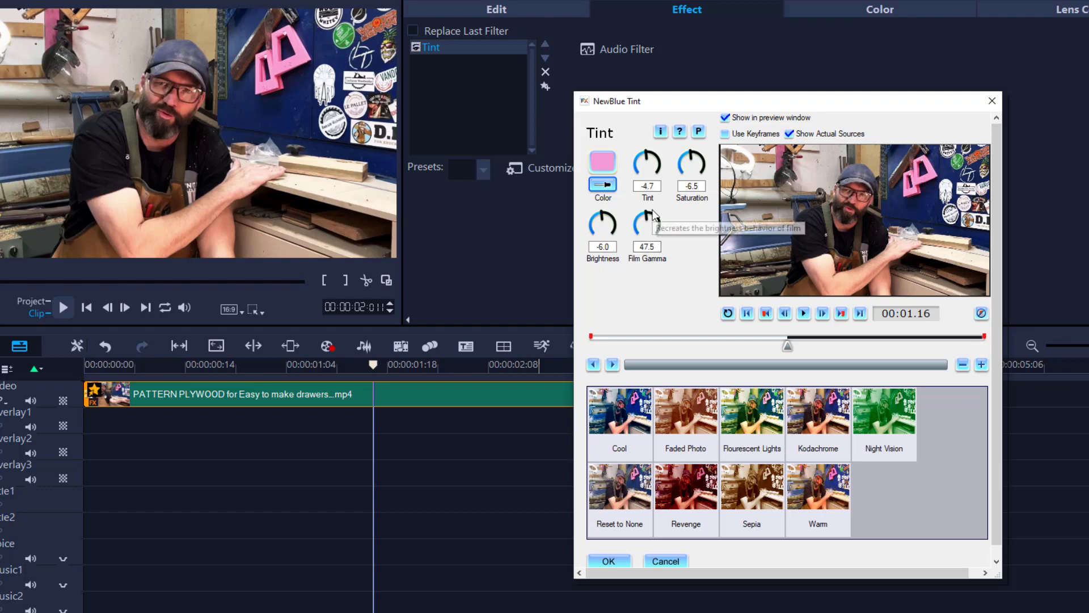
# Step: Try higher and lower Film Gamma levels in the Tint filter and set Film Gamma to 13.9
pyautogui.moveTo(650, 228); pyautogui.dragTo(655, 220)
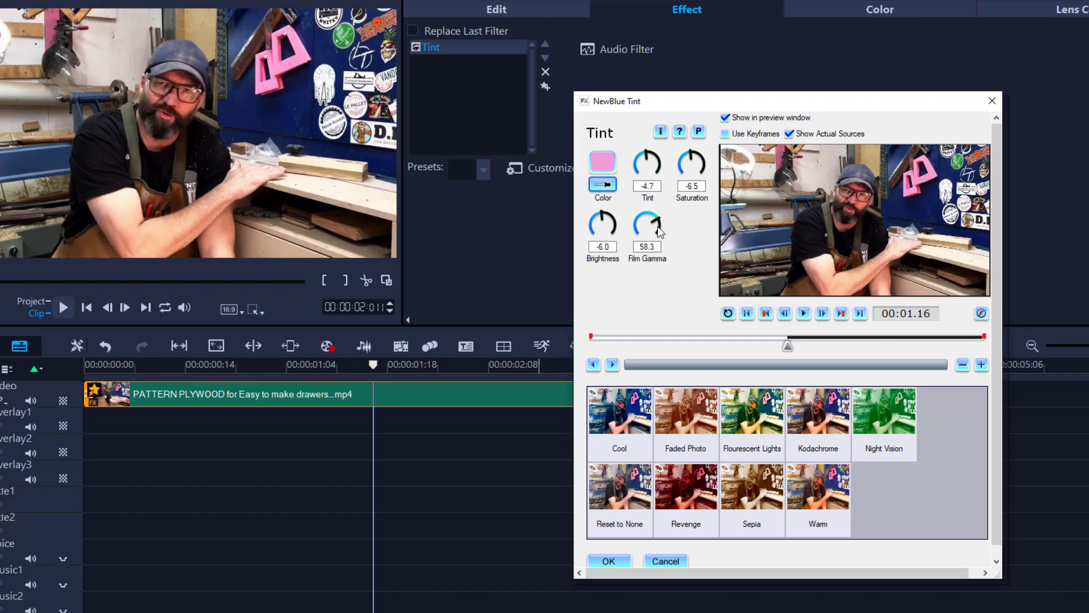
pyautogui.moveTo(795, 228); pyautogui.dragTo(808, 231)
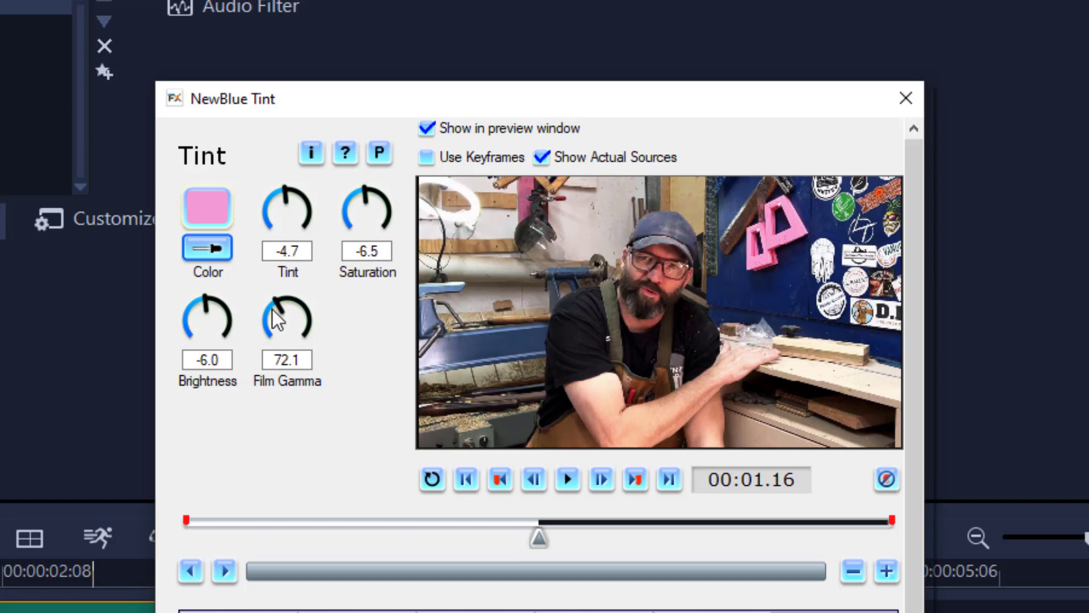
pyautogui.moveTo(269, 325); pyautogui.dragTo(330, 369)
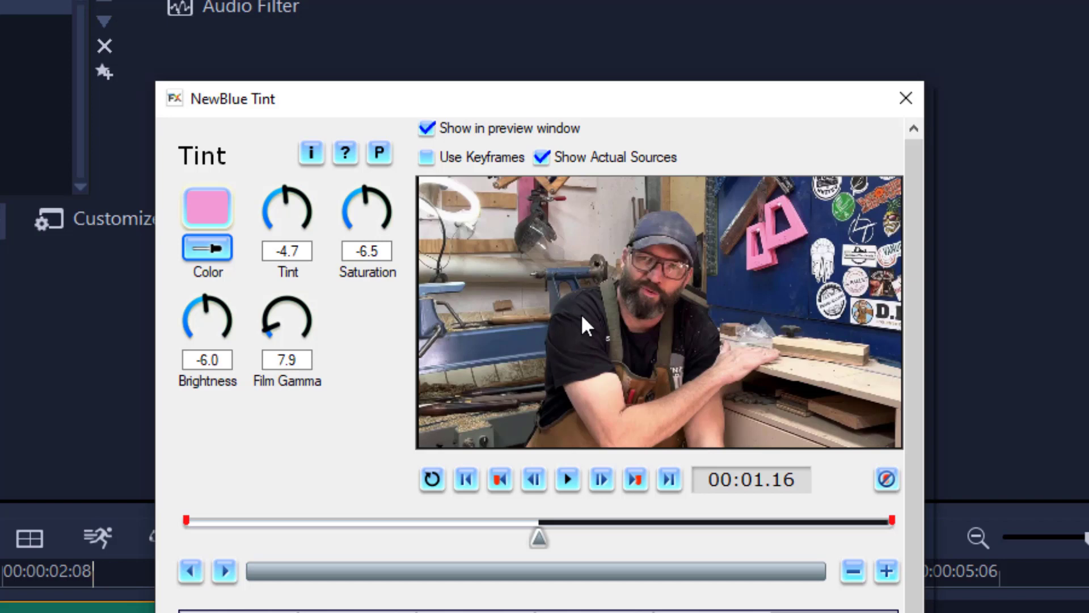
pyautogui.click(309, 330)
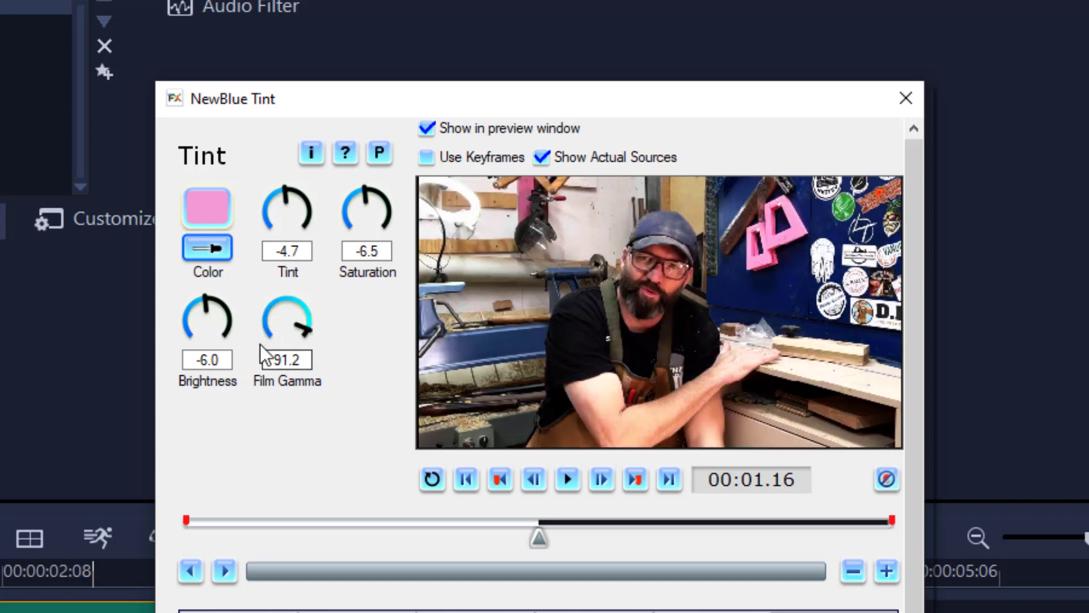
pyautogui.click(271, 334)
pyautogui.moveTo(271, 333); pyautogui.dragTo(270, 325)
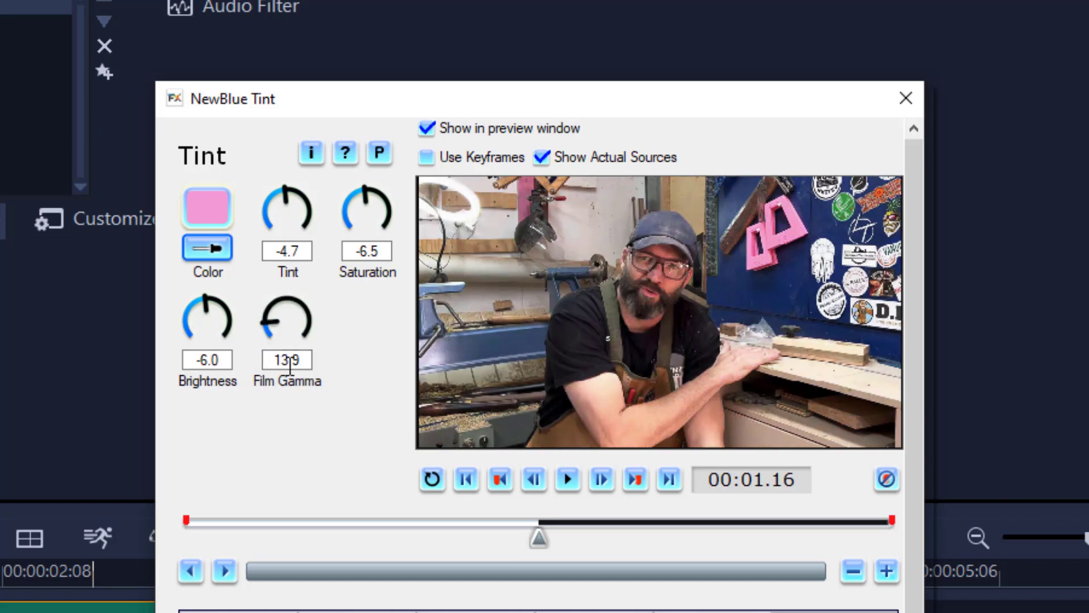
# Step: Confirm the Tint settings and switch the Tint filter off and on to compare the clip with and without it
pyautogui.press('Return')
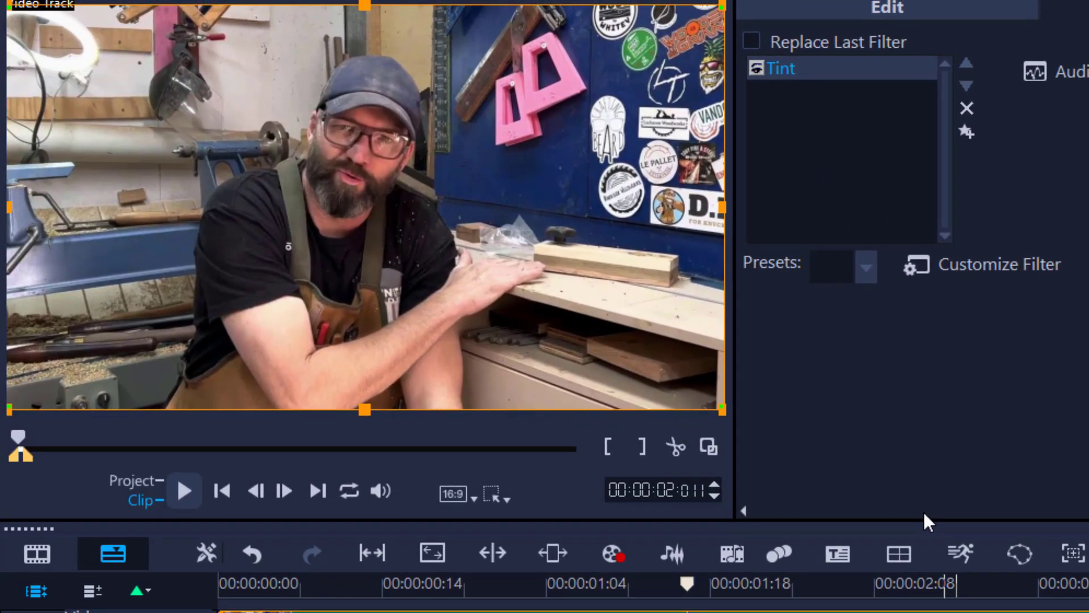
pyautogui.click(758, 68)
pyautogui.click(757, 68)
pyautogui.click(761, 70)
pyautogui.click(761, 69)
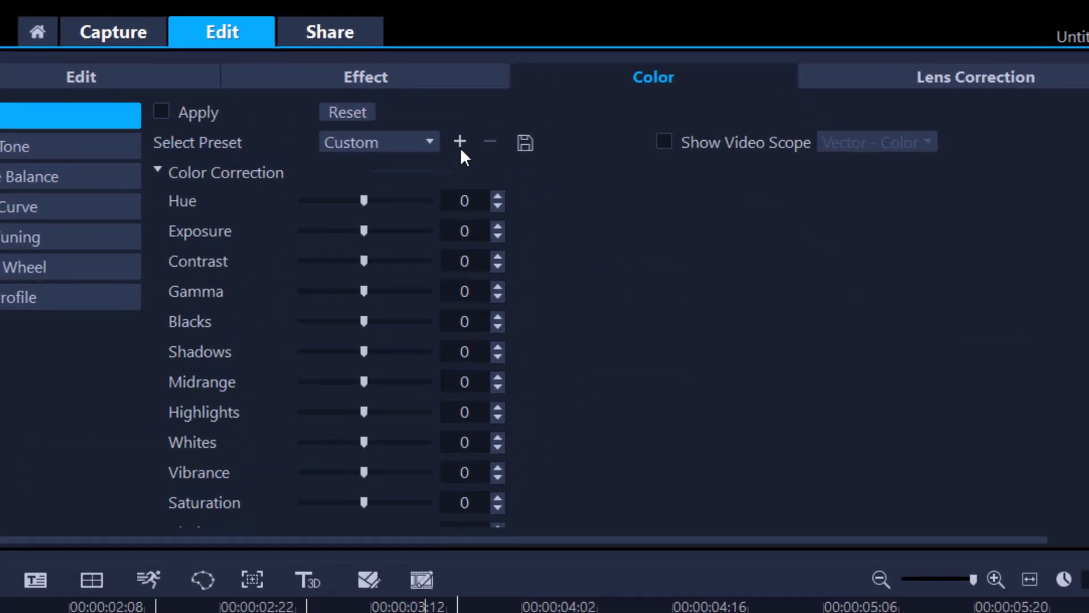
# Step: Show the video scope in the clip's color settings as Vector - Color
pyautogui.click(668, 141)
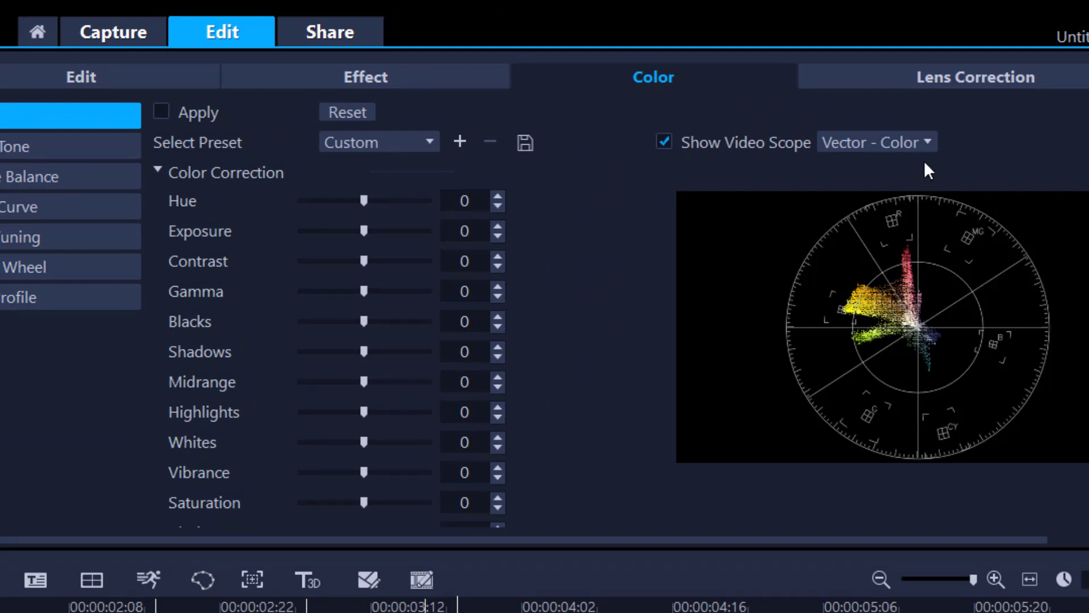
pyautogui.click(932, 141)
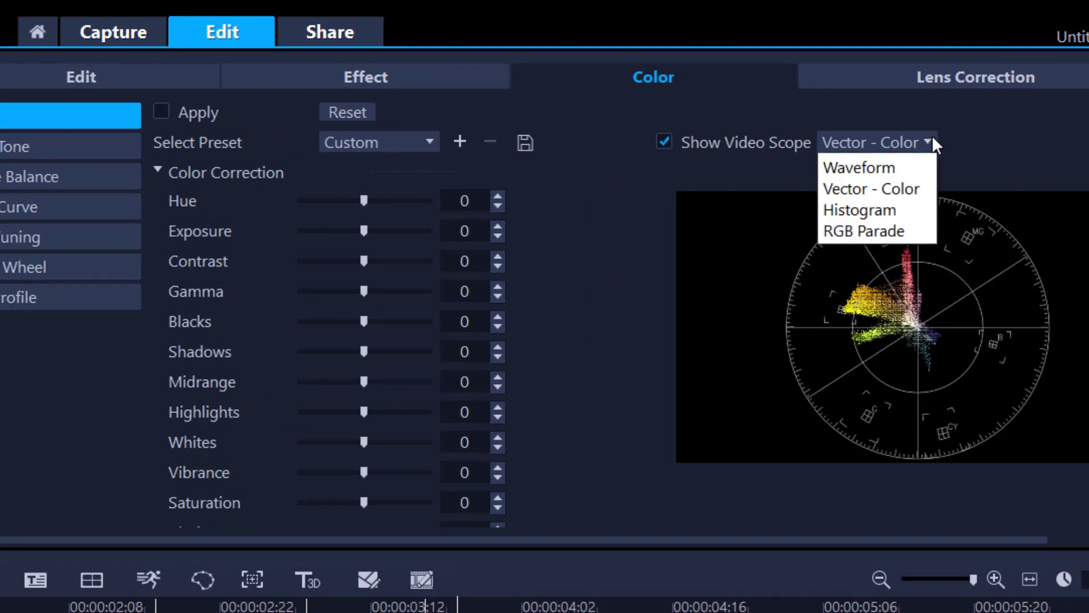
pyautogui.click(905, 192)
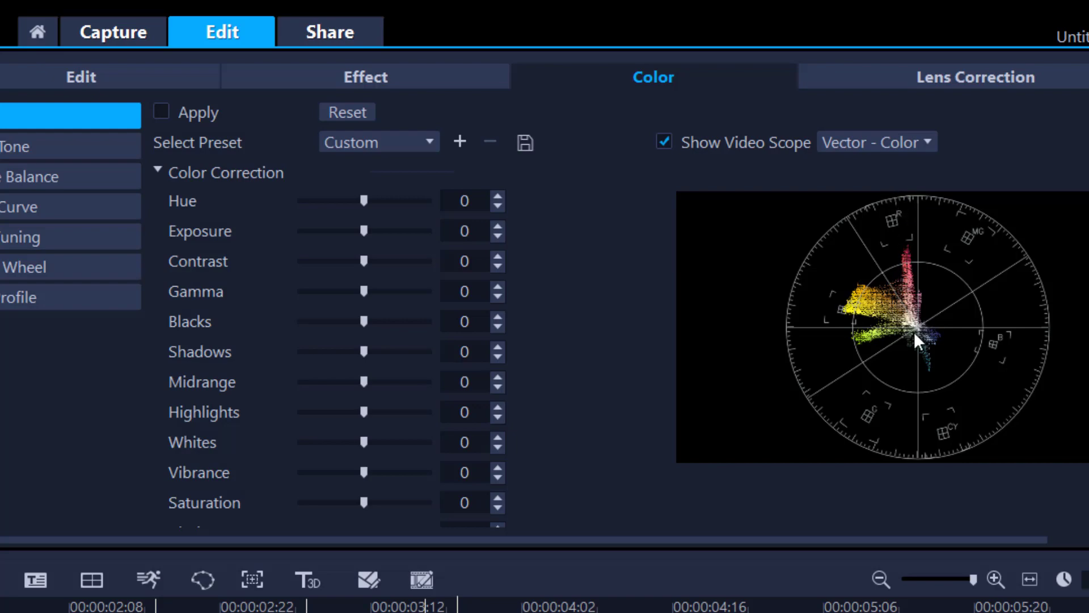
# Step: Try a Saturation of 100 in the clip's color correction and reset it to 0
pyautogui.scroll(-1, 398, 443)
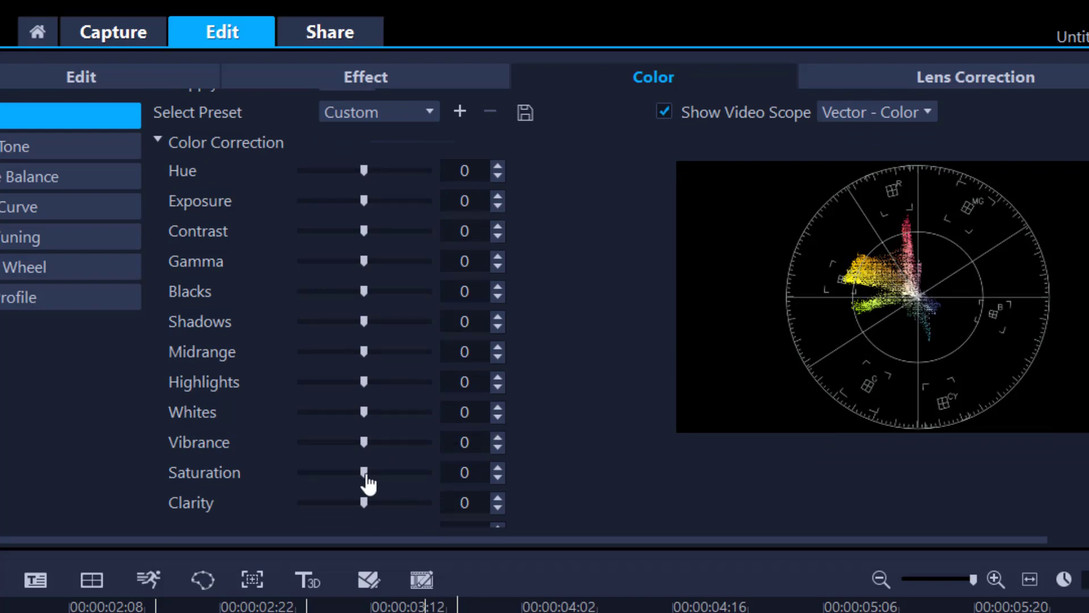
pyautogui.moveTo(364, 472); pyautogui.dragTo(438, 476)
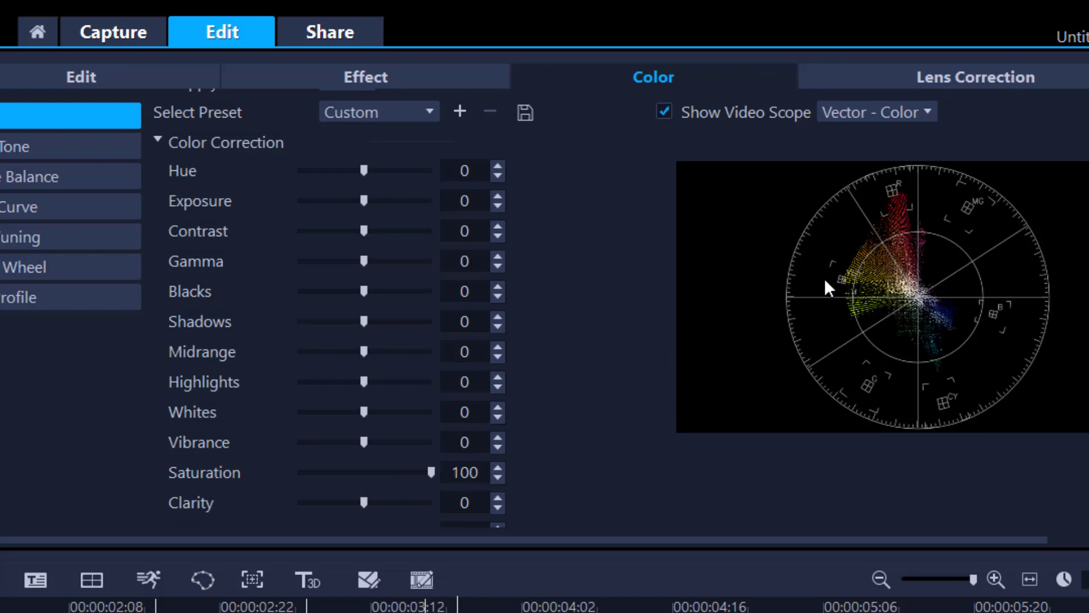
pyautogui.doubleClick(361, 473)
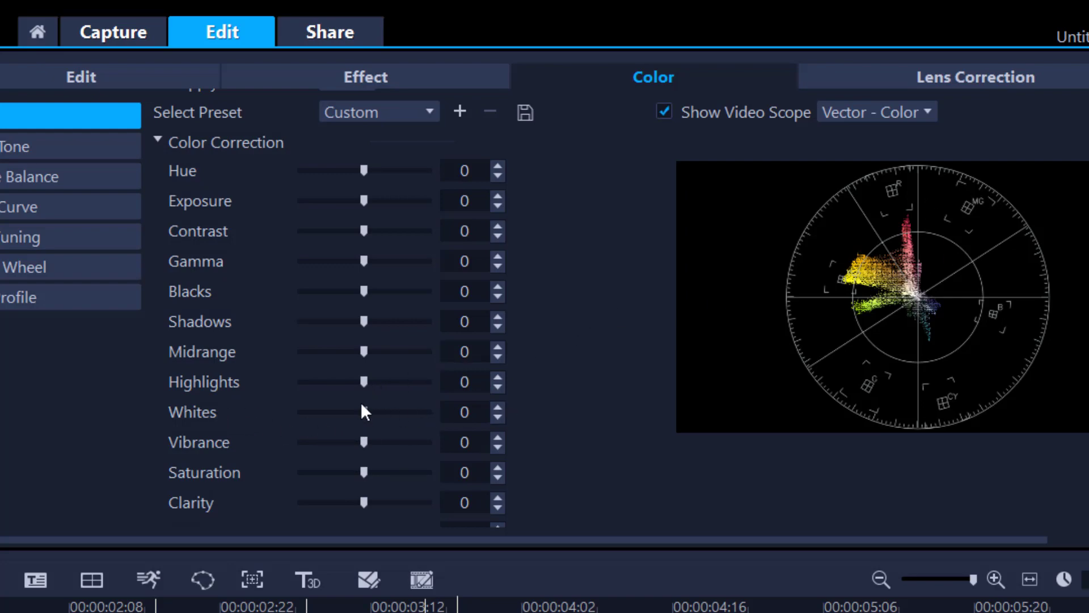
# Step: Try a Whites value of 100 in the color correction, view it in the Waveform scope and reset Whites
pyautogui.moveTo(367, 418); pyautogui.dragTo(437, 422)
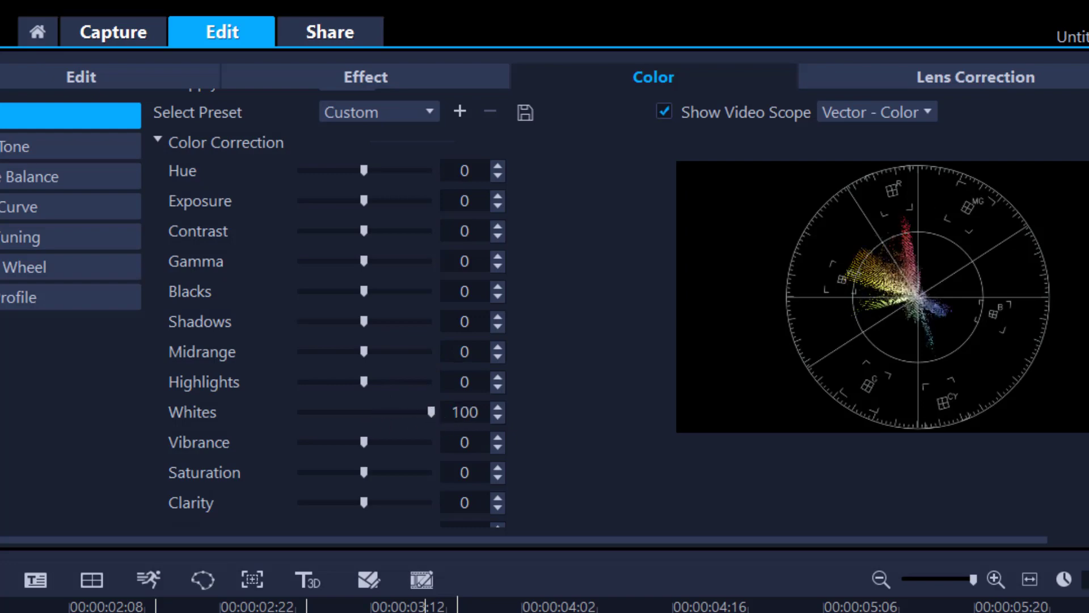
pyautogui.click(868, 114)
pyautogui.click(856, 138)
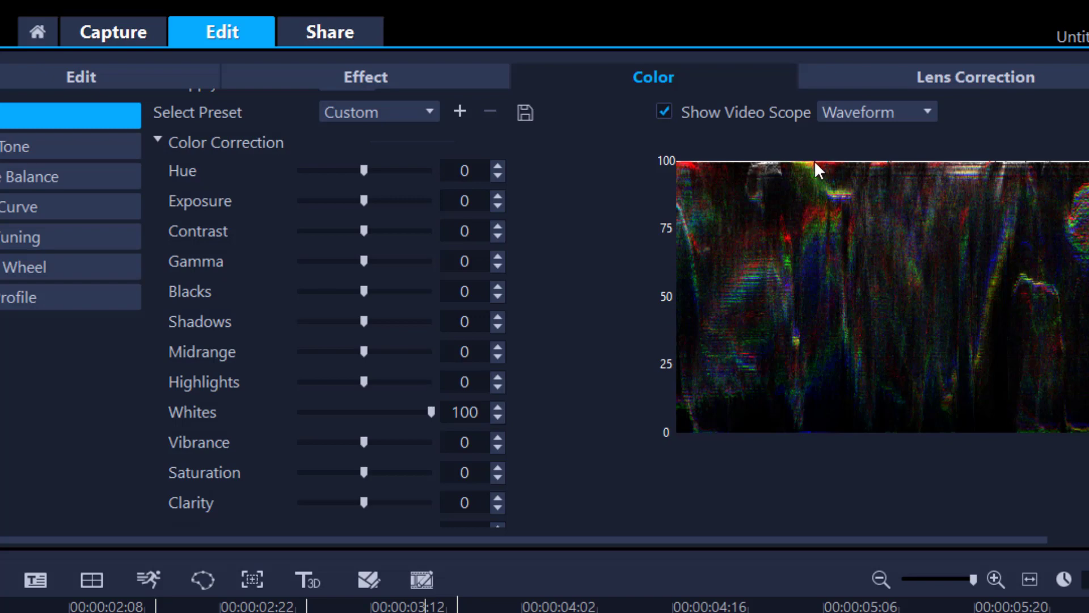
pyautogui.click(366, 413)
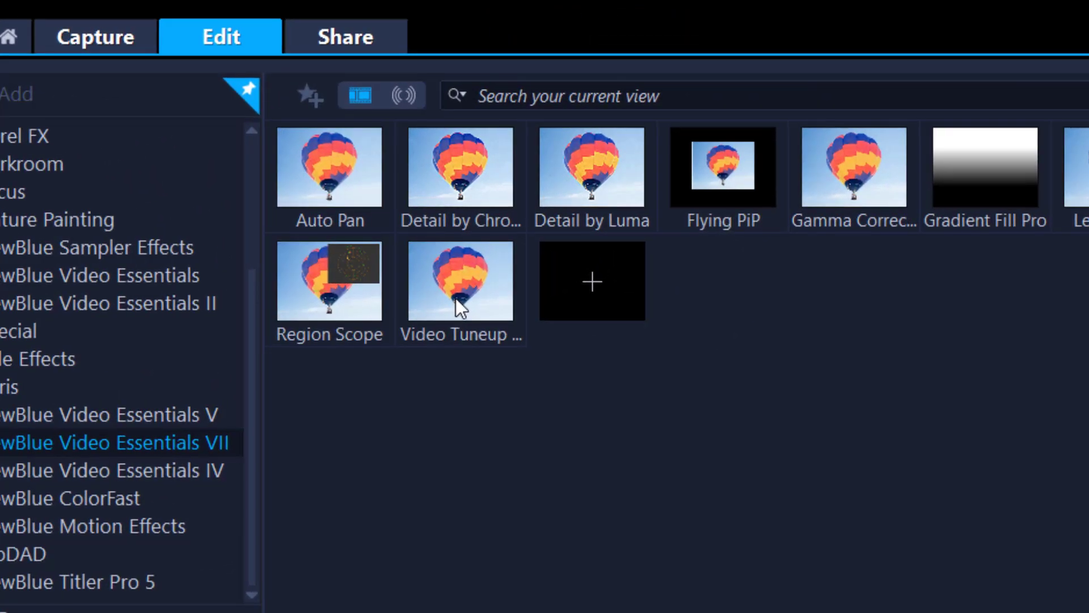
# Step: Apply the NewBlue Video Essentials VII Video Tuneup Plus effect to the pattern plywood clip and open its custom settings
pyautogui.moveTo(456, 299); pyautogui.dragTo(478, 425)
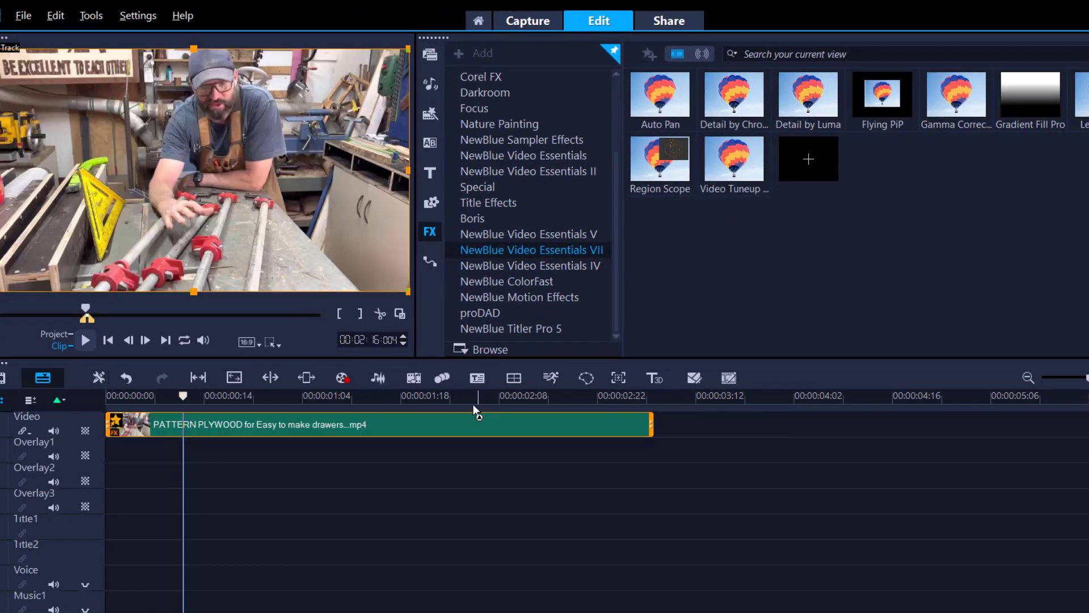
pyautogui.doubleClick(485, 420)
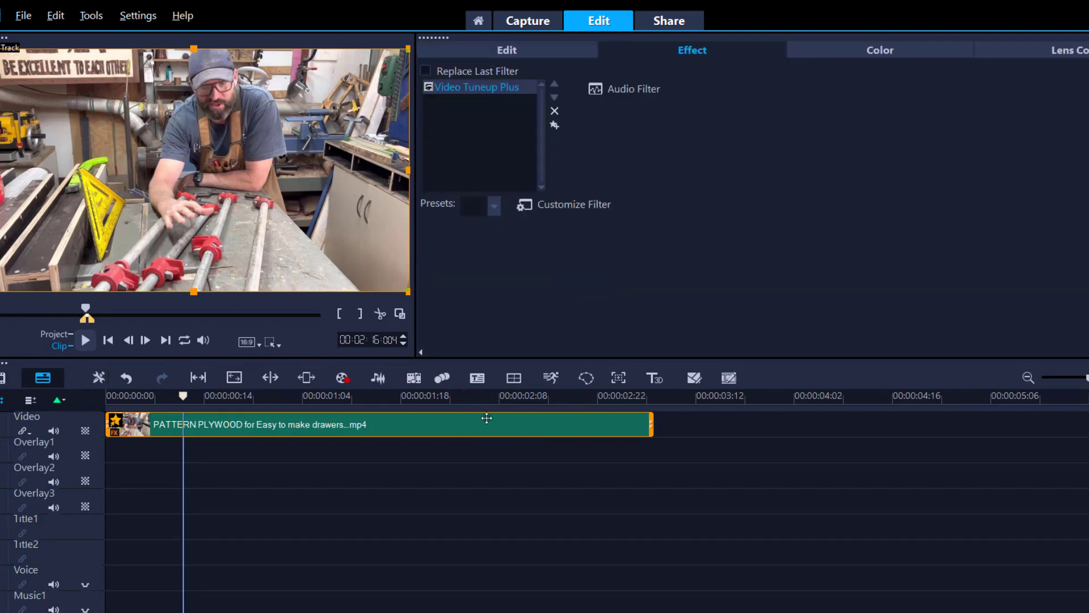
pyautogui.click(566, 206)
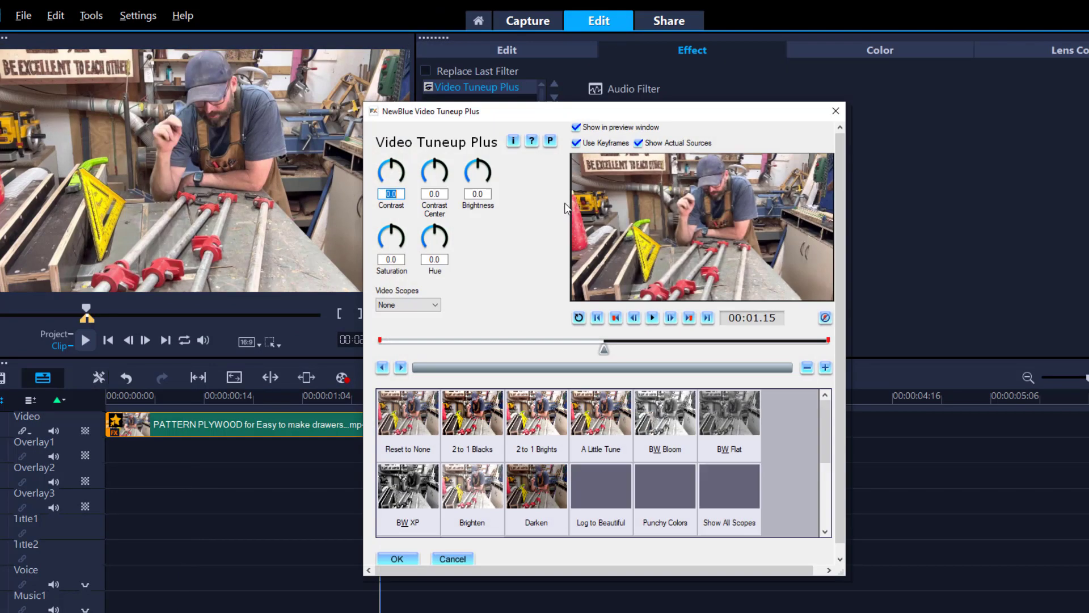
# Step: Turn off keyframes in Video Tuneup Plus, set Video Scopes to Vector (color) and move the dialog clear of the preview
pyautogui.moveTo(687, 113); pyautogui.dragTo(871, 108)
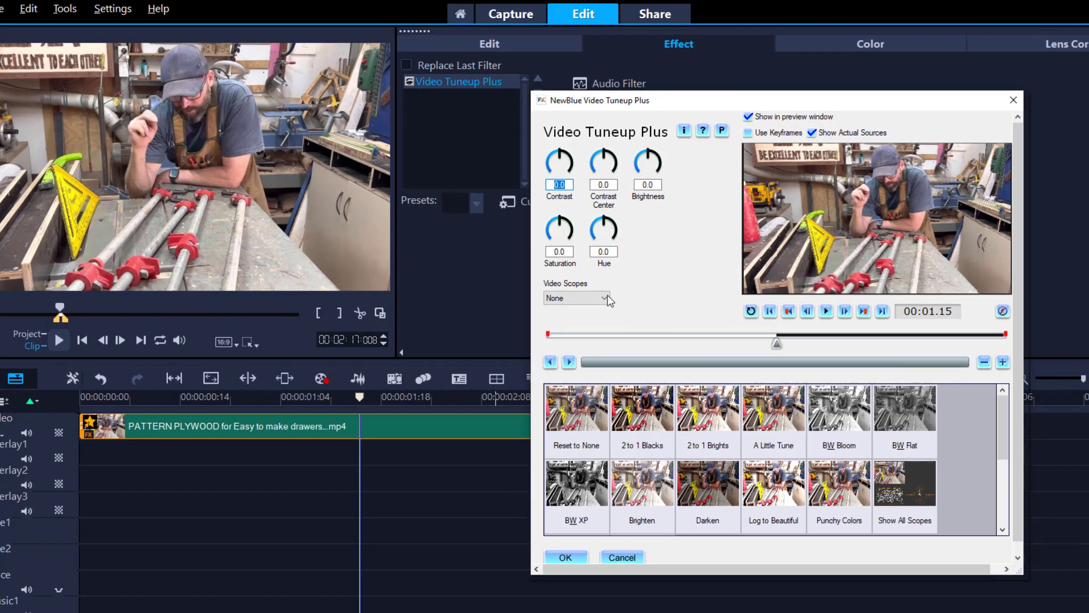
pyautogui.click(622, 300)
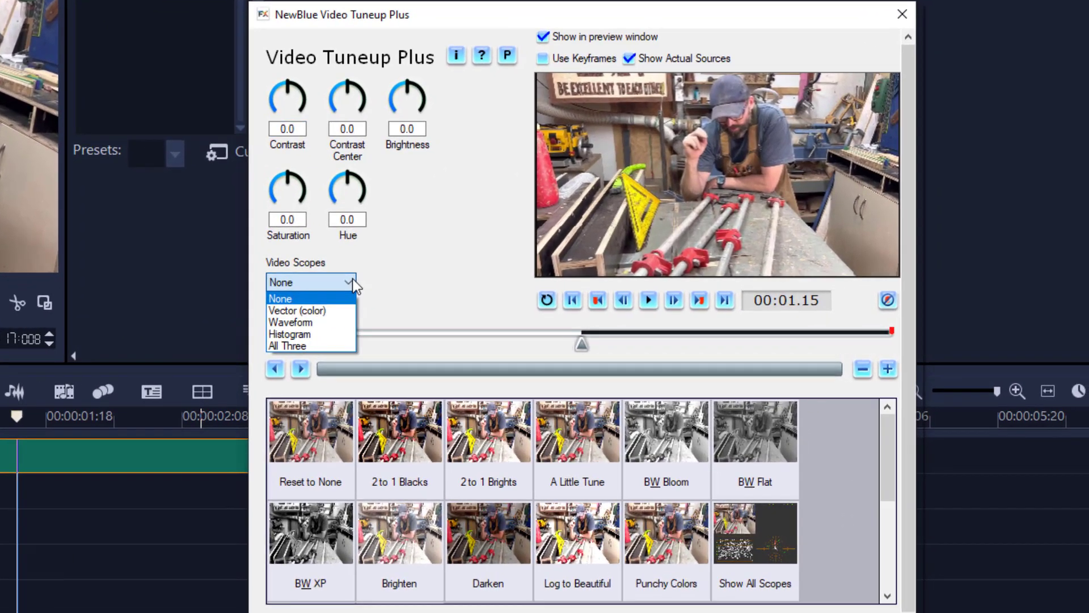
pyautogui.click(325, 310)
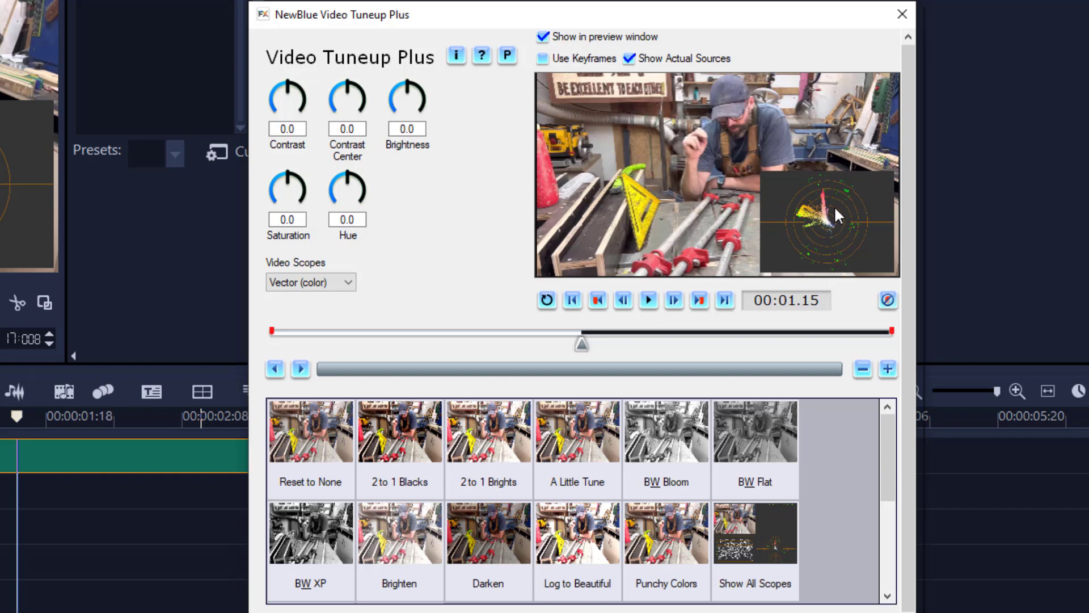
pyautogui.moveTo(640, 15); pyautogui.dragTo(752, 5)
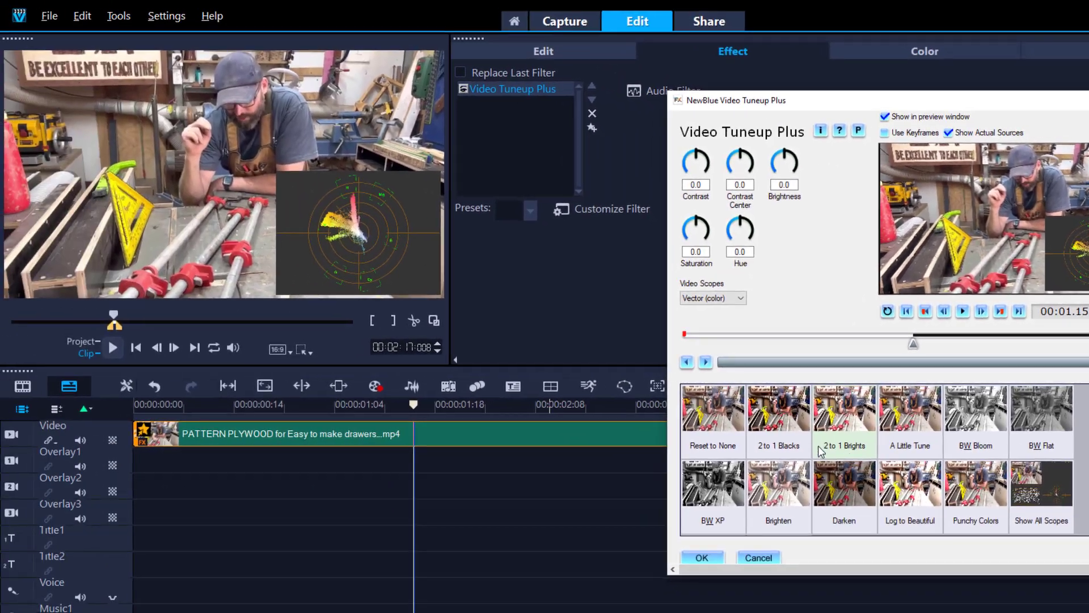
# Step: Apply the 2 to 1 Blacks preset and set Video Scopes back to Vector (color)
pyautogui.click(788, 424)
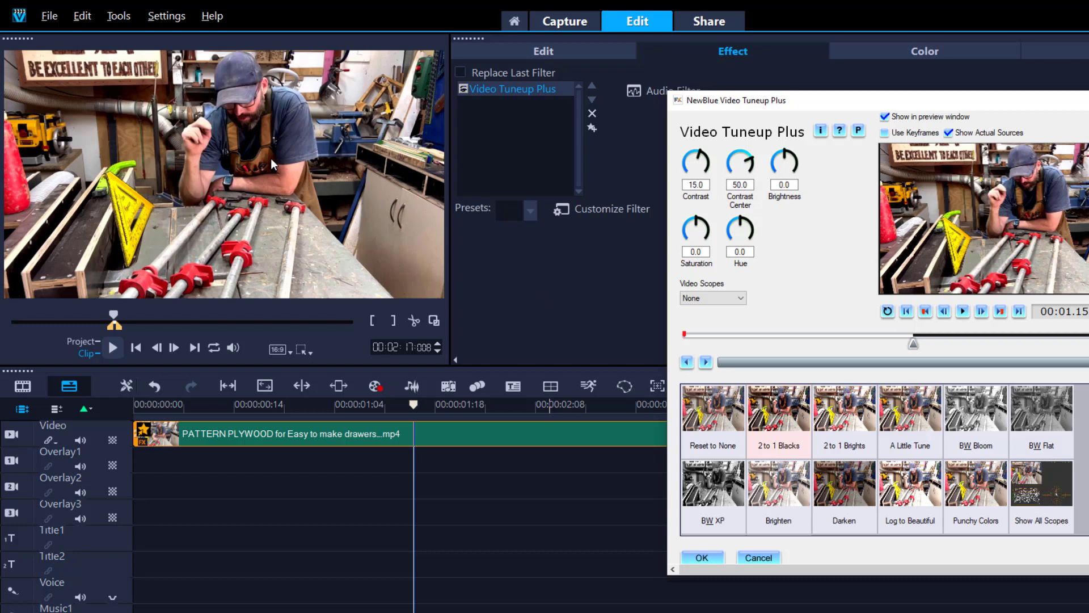
pyautogui.click(699, 297)
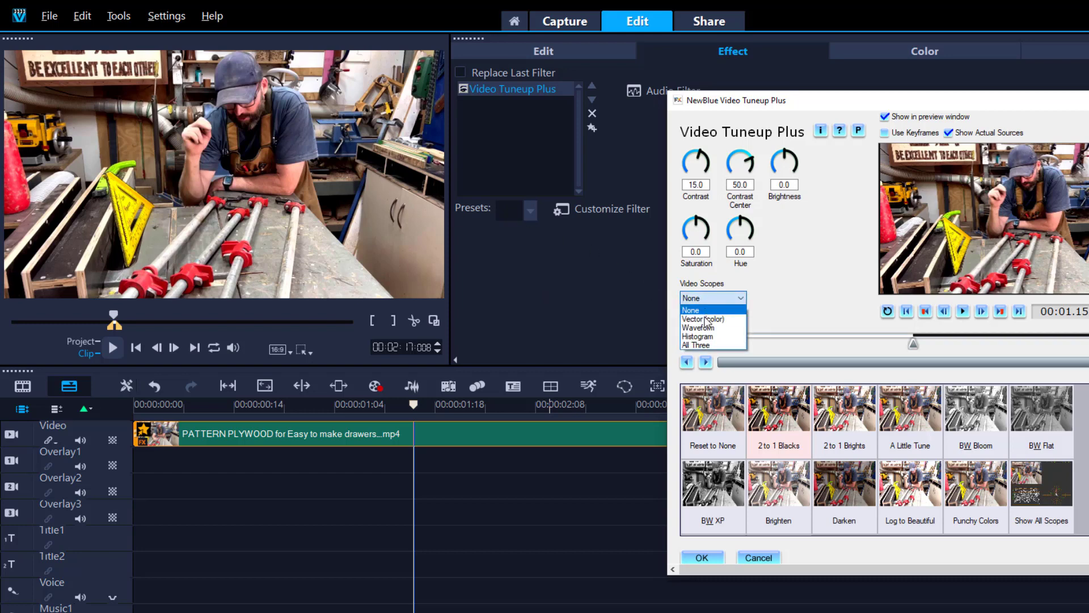
pyautogui.click(707, 319)
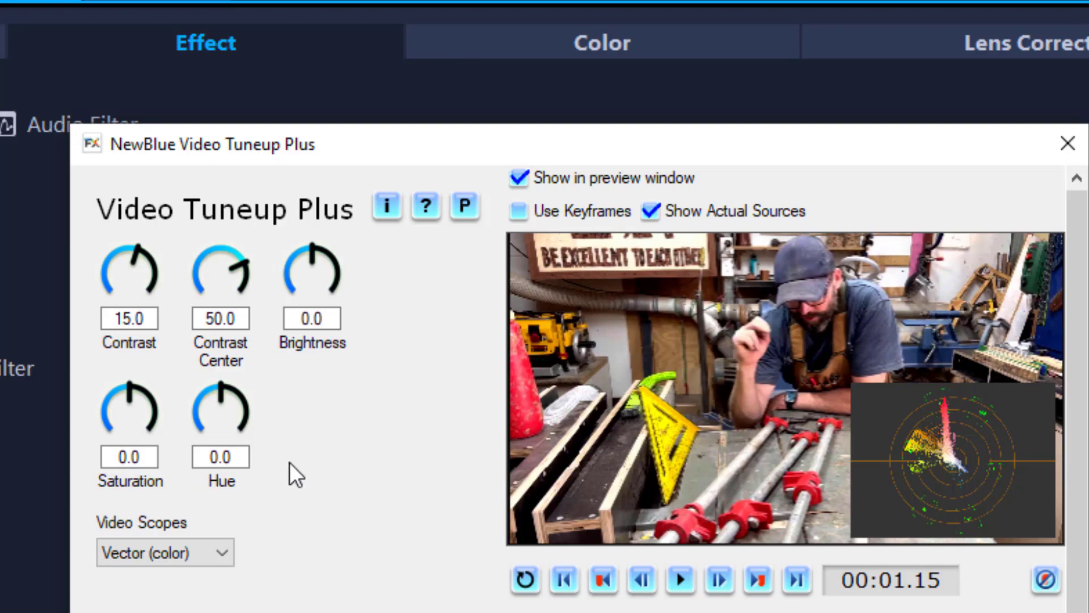
# Step: Set Saturation to -17.5 and Contrast Center to 12.4 in Video Tuneup Plus and confirm the settings
pyautogui.moveTo(125, 388); pyautogui.dragTo(117, 391)
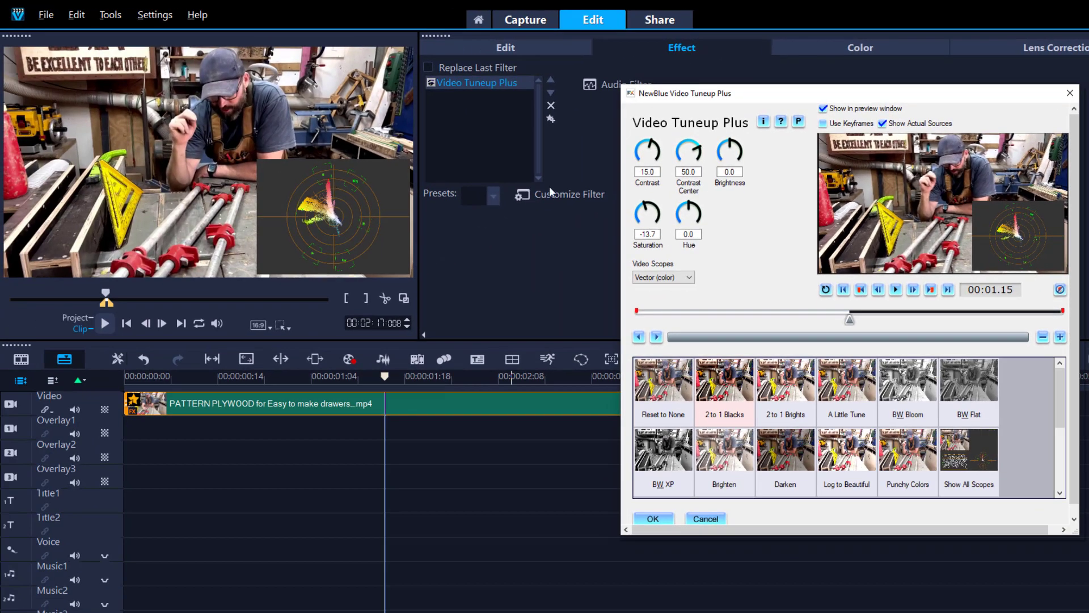
pyautogui.moveTo(643, 210); pyautogui.dragTo(647, 209)
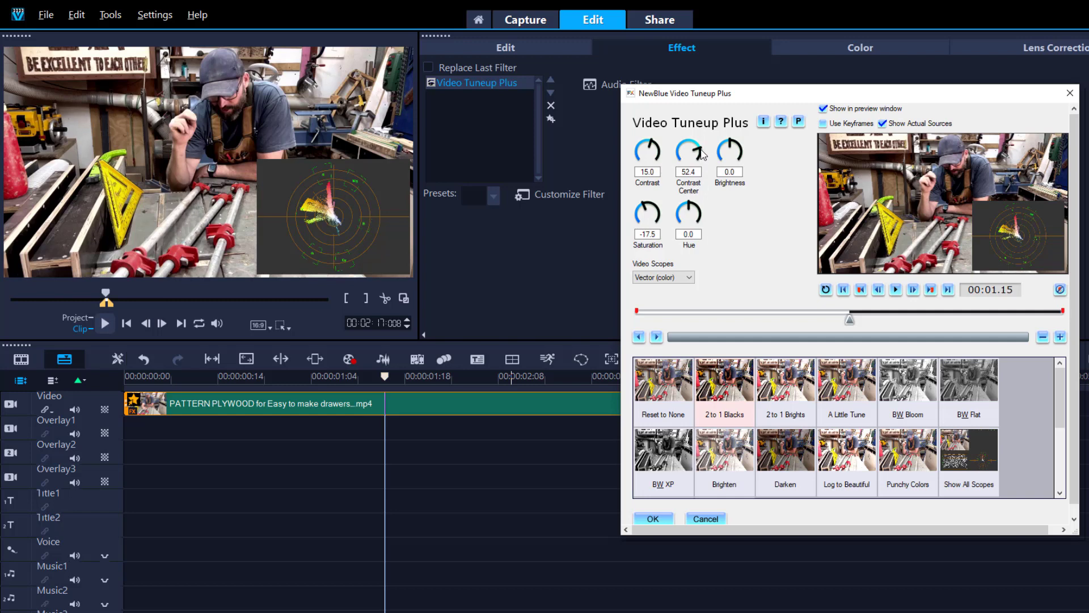
pyautogui.moveTo(701, 150); pyautogui.dragTo(695, 139)
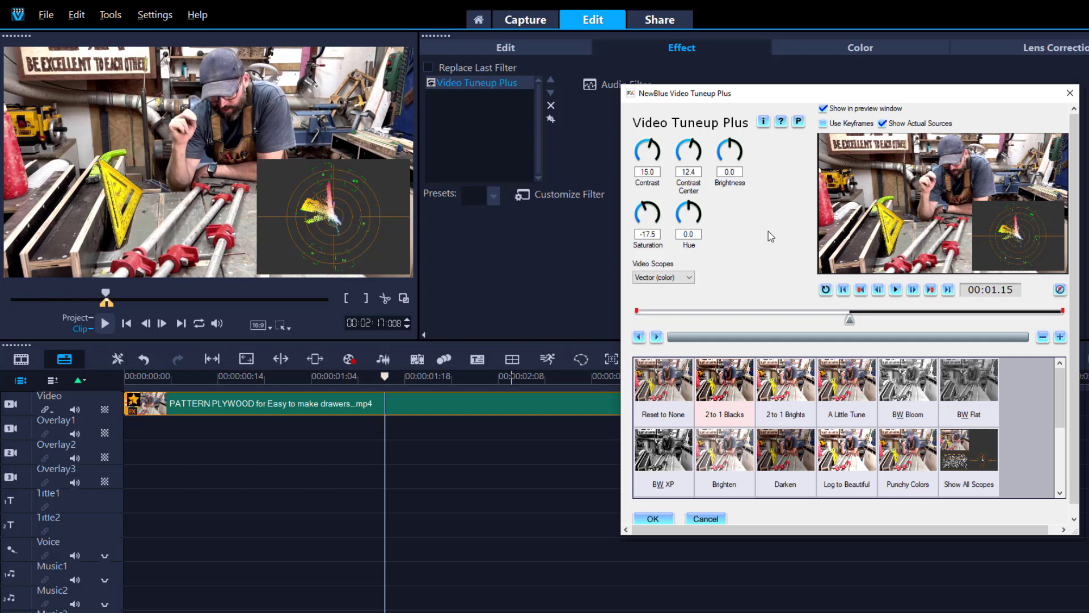
pyautogui.click(643, 520)
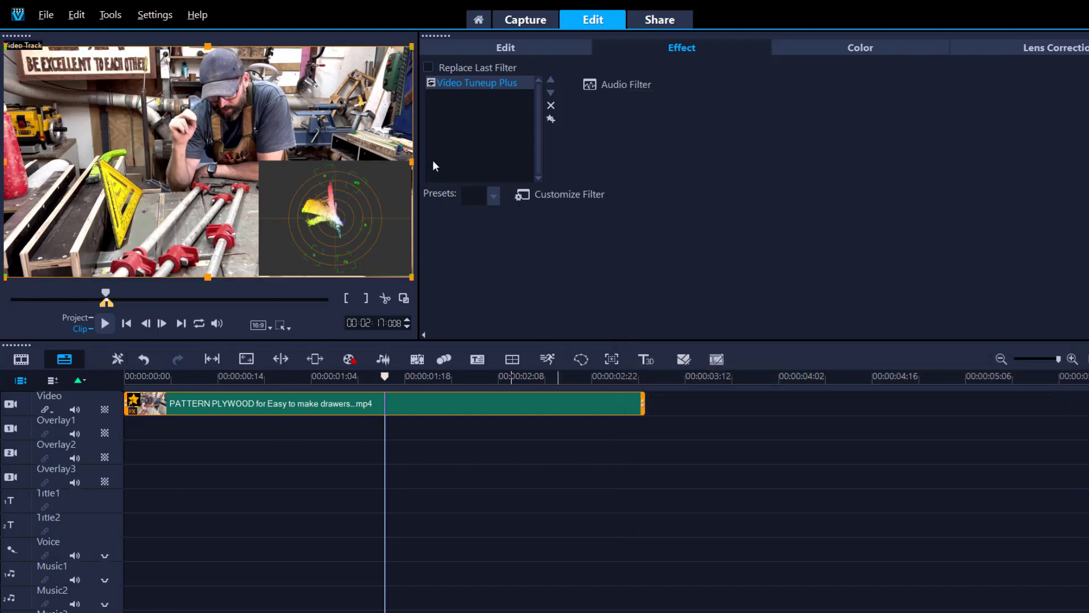
# Step: Reopen the Video Tuneup Plus settings, set Video Scopes to None and confirm
pyautogui.click(563, 193)
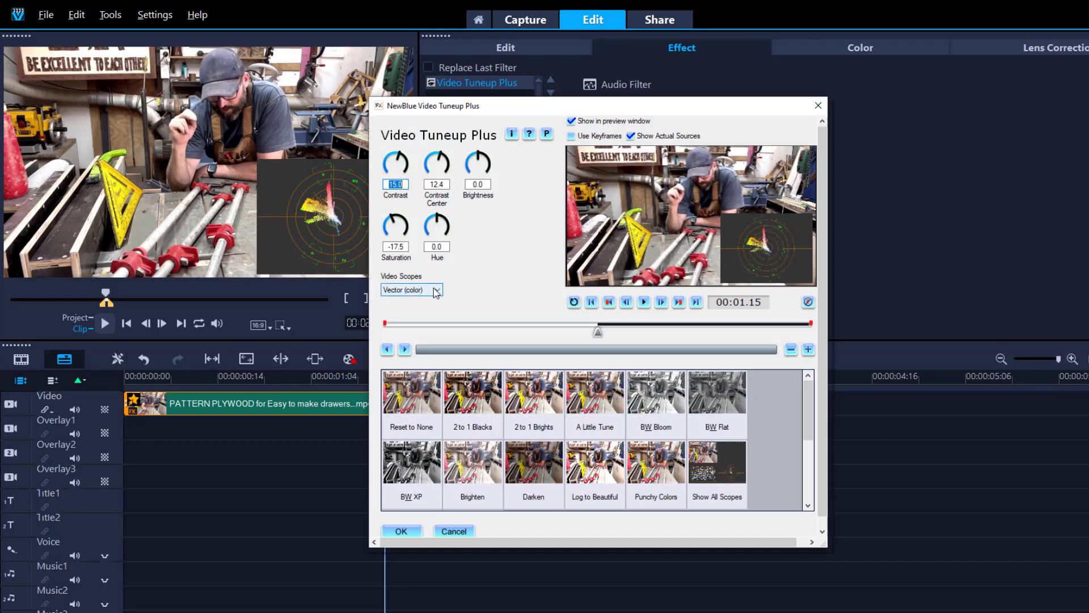
pyautogui.click(436, 290)
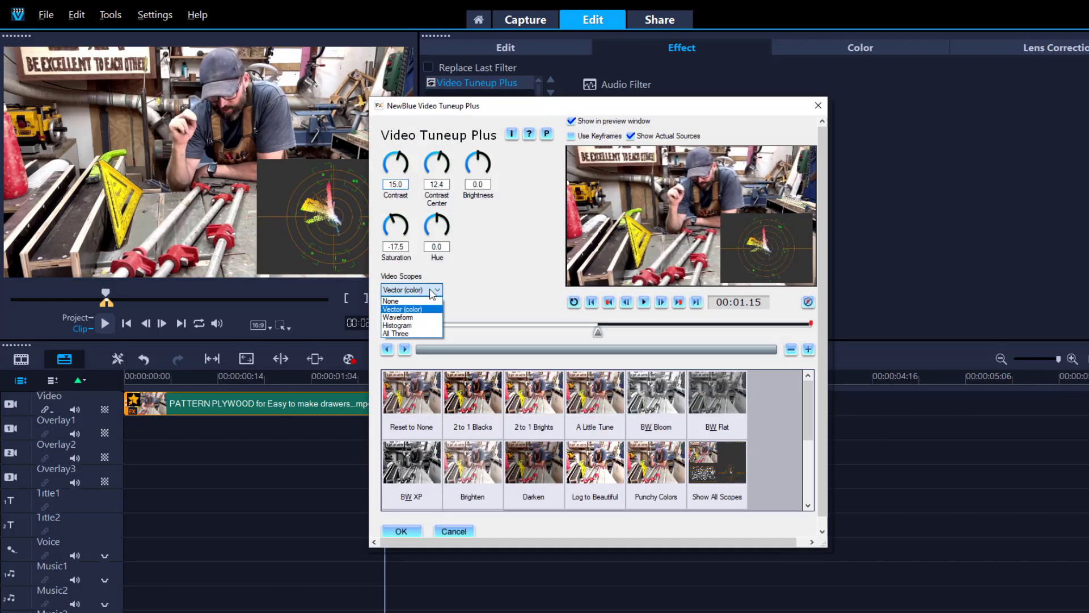
pyautogui.click(400, 300)
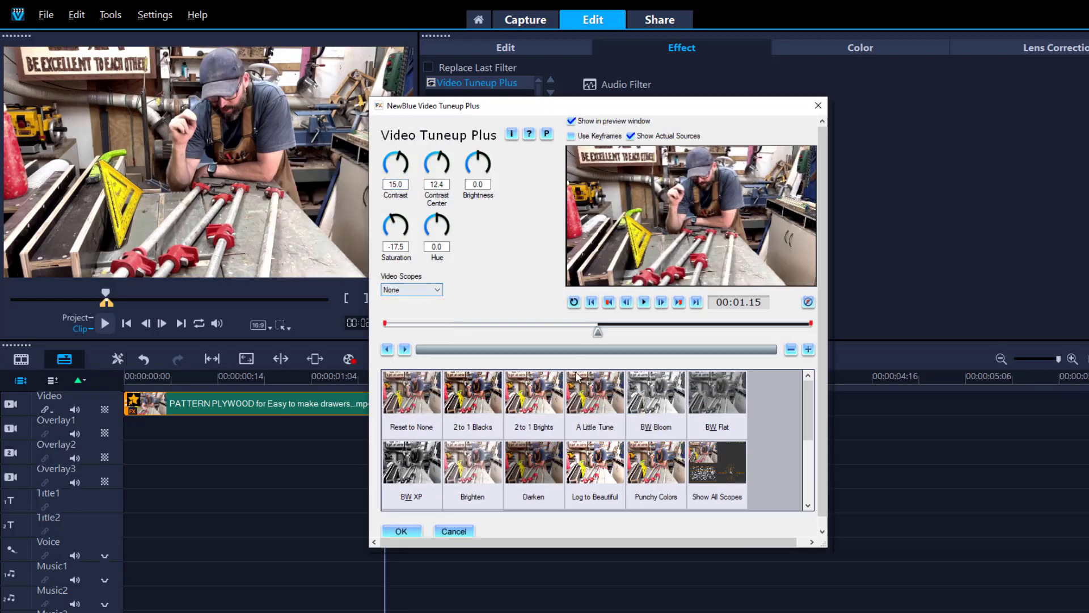
pyautogui.click(392, 530)
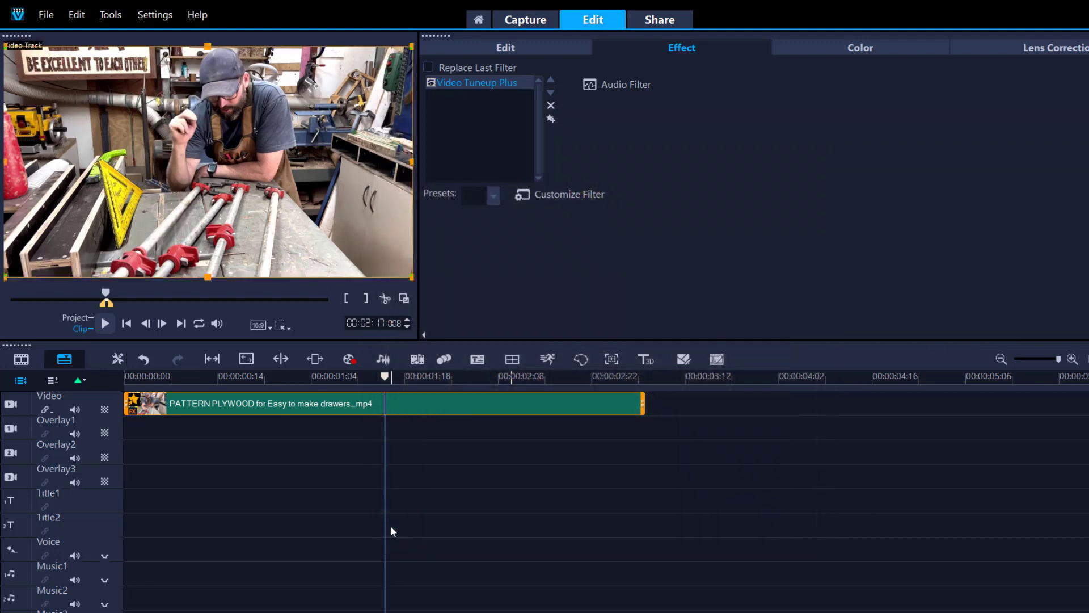
# Step: Switch the Video Tuneup Plus filter off and on to compare the clip before and after
pyautogui.click(431, 83)
pyautogui.click(431, 83)
pyautogui.click(431, 83)
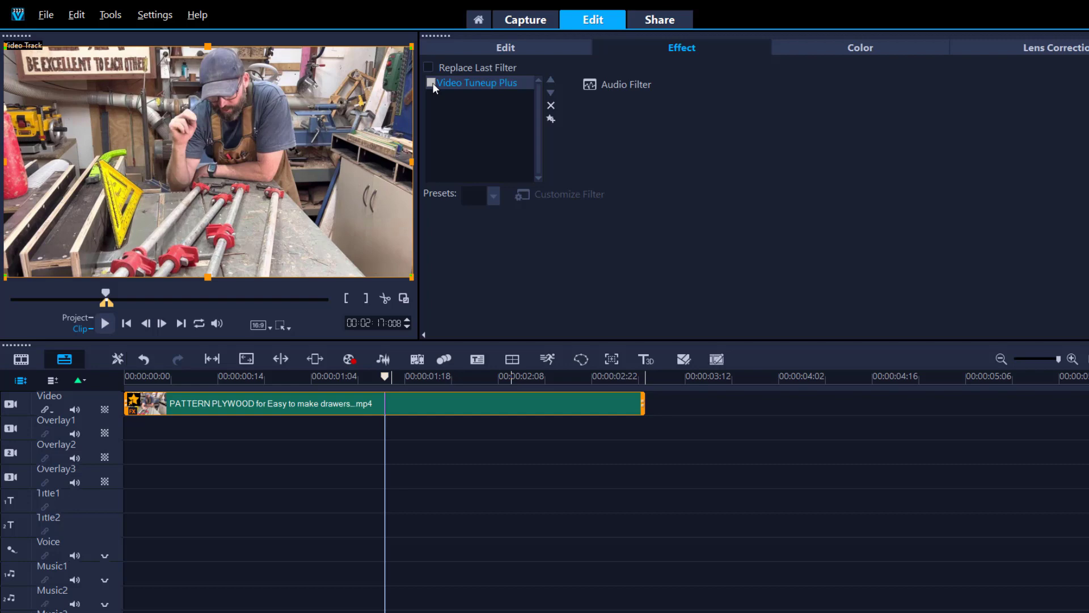
pyautogui.click(431, 83)
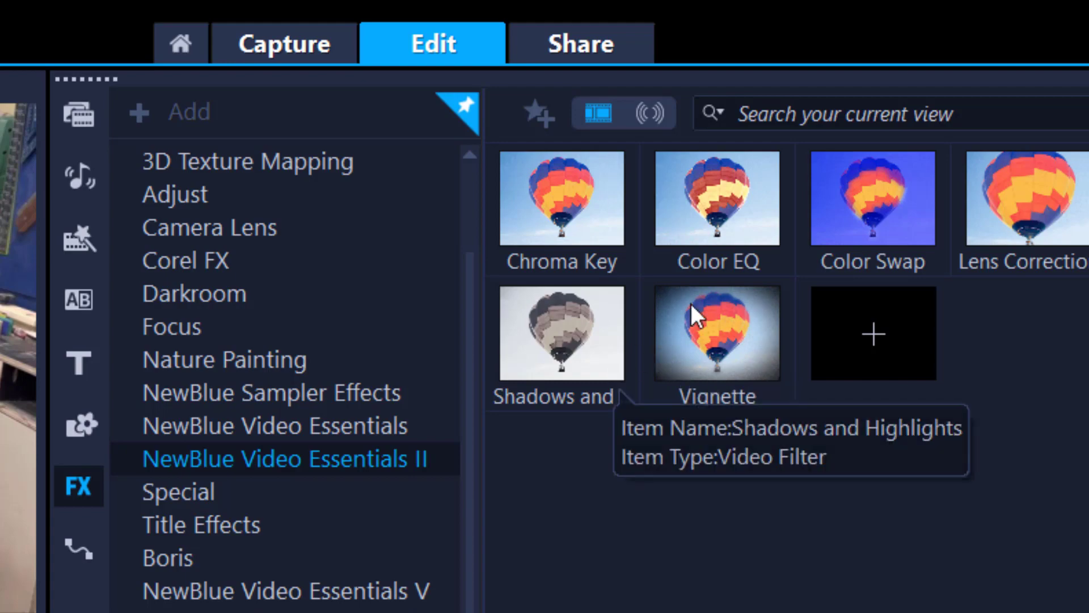
# Step: Apply the NewBlue Video Essentials II Color EQ effect to the clip, open its custom settings and turn off keyframes
pyautogui.moveTo(720, 201); pyautogui.dragTo(282, 492)
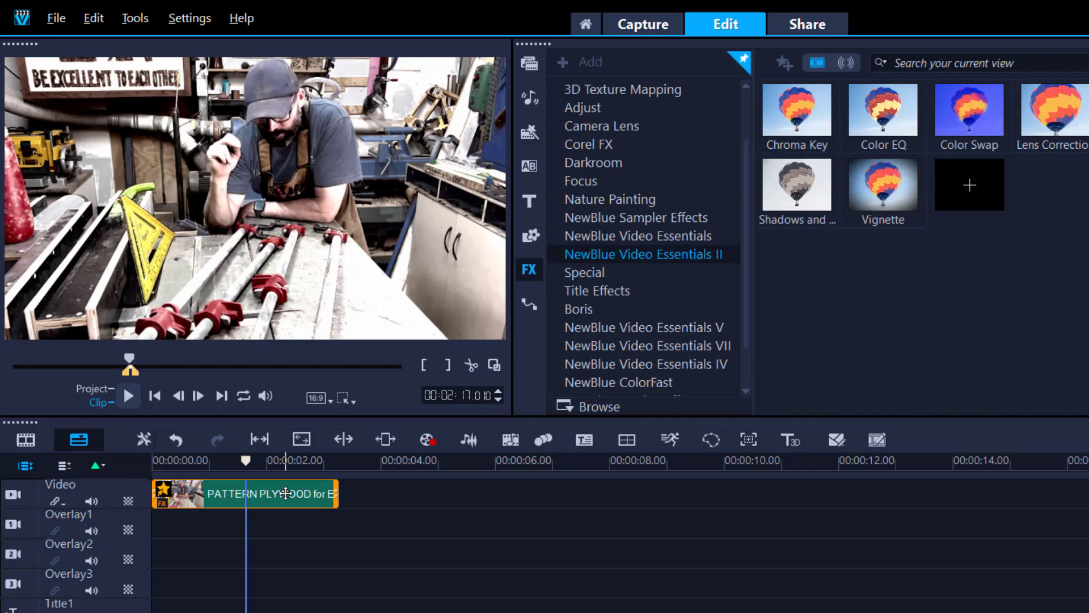
pyautogui.click(167, 491)
pyautogui.moveTo(227, 503)
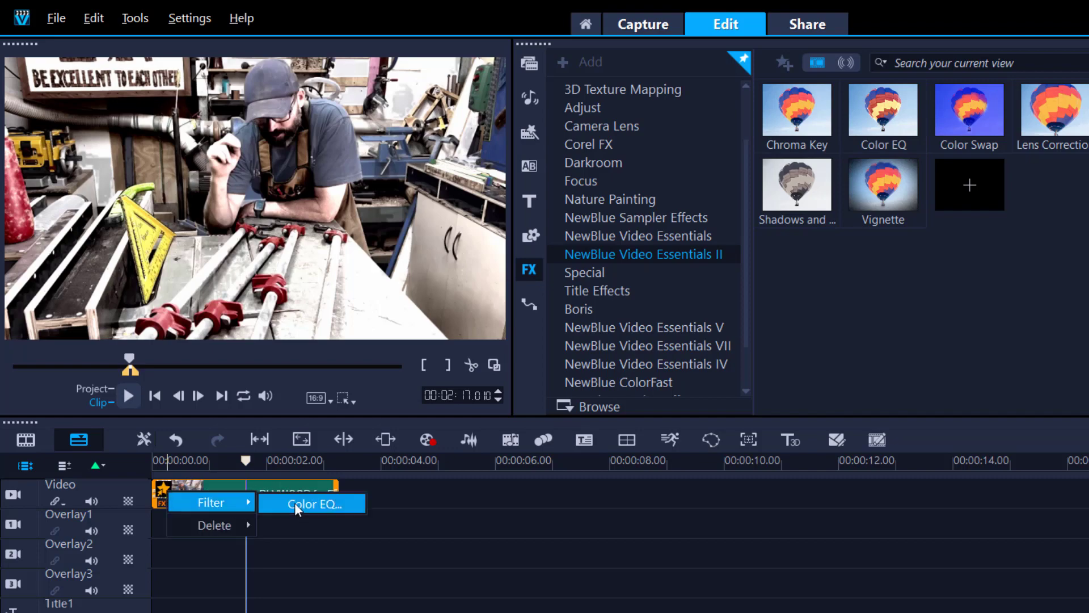
pyautogui.click(295, 504)
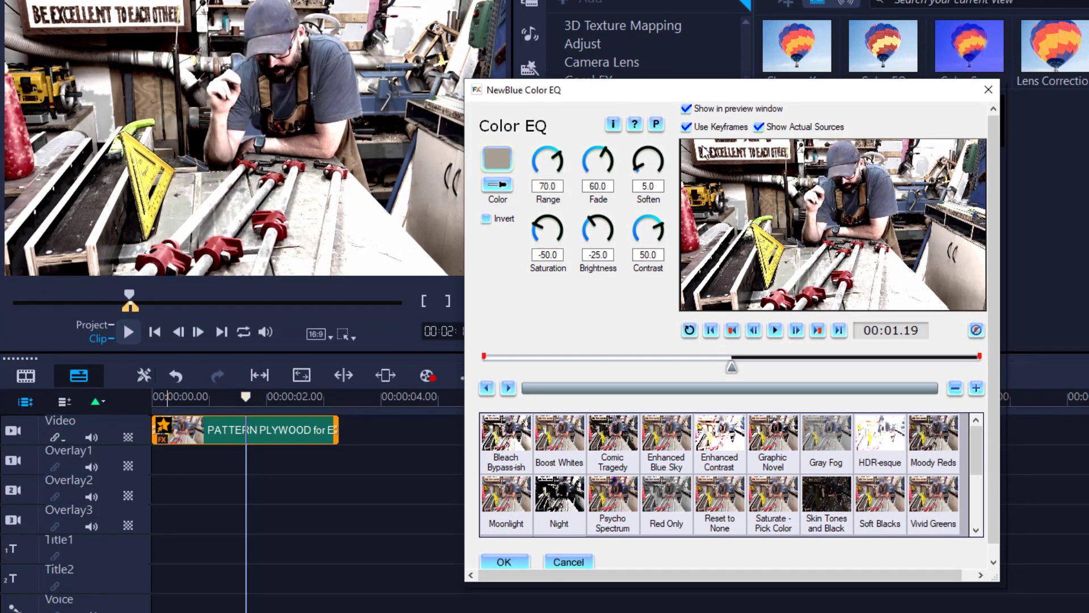
pyautogui.click(686, 128)
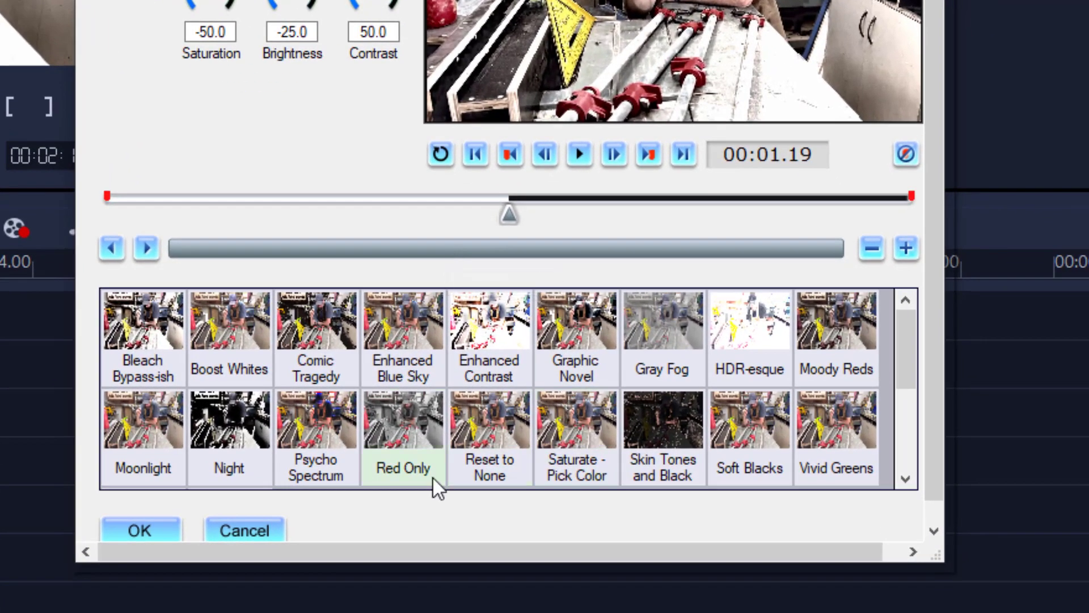
# Step: Apply the Reset to None preset and make the red cone's sampled color the inverted Color EQ selection
pyautogui.click(506, 443)
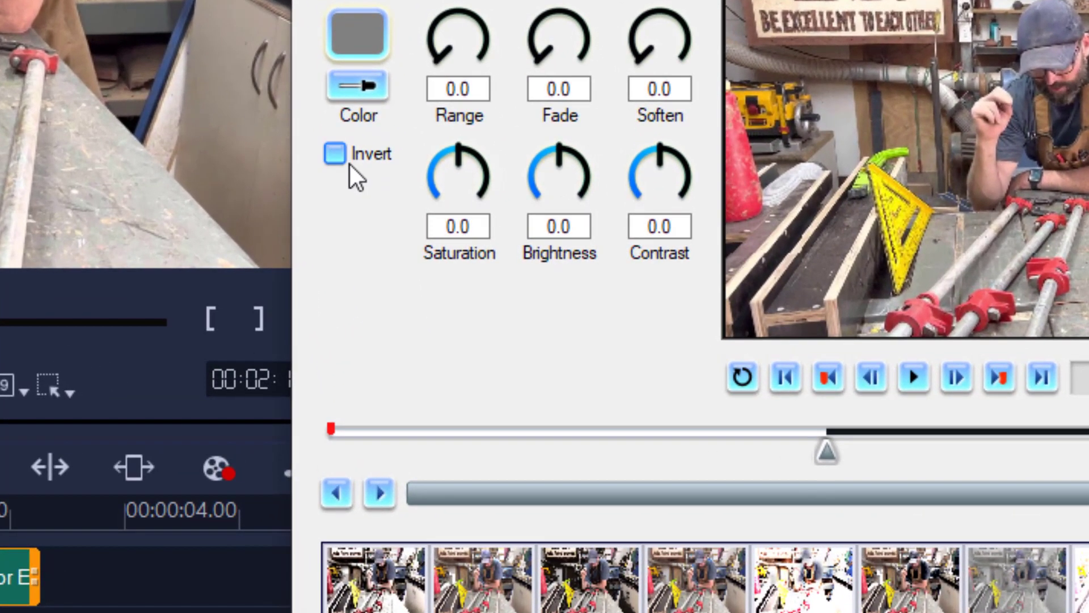
pyautogui.click(356, 172)
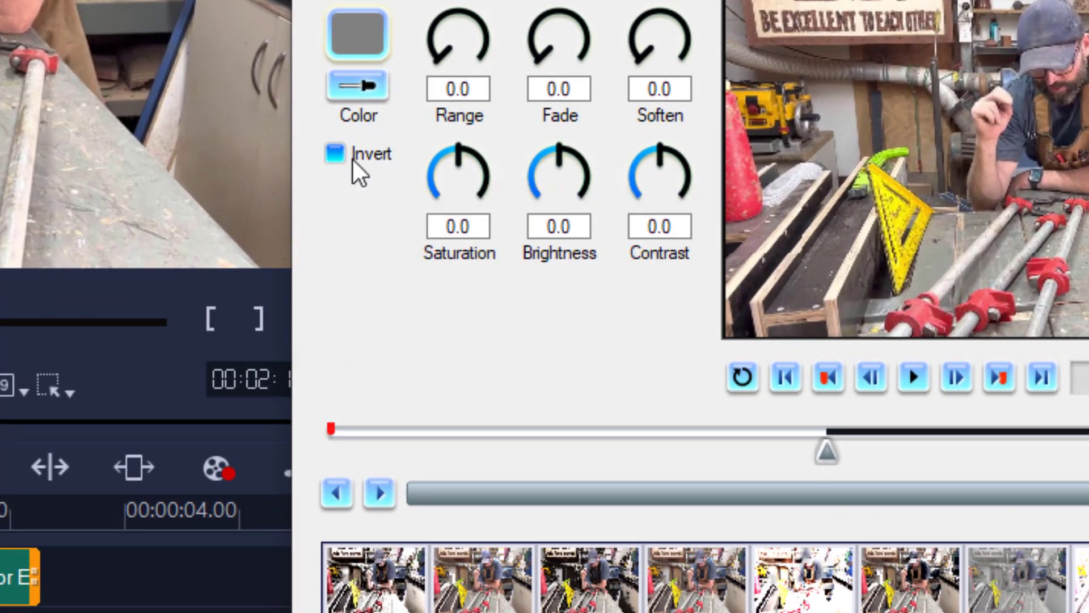
pyautogui.click(357, 86)
pyautogui.click(748, 194)
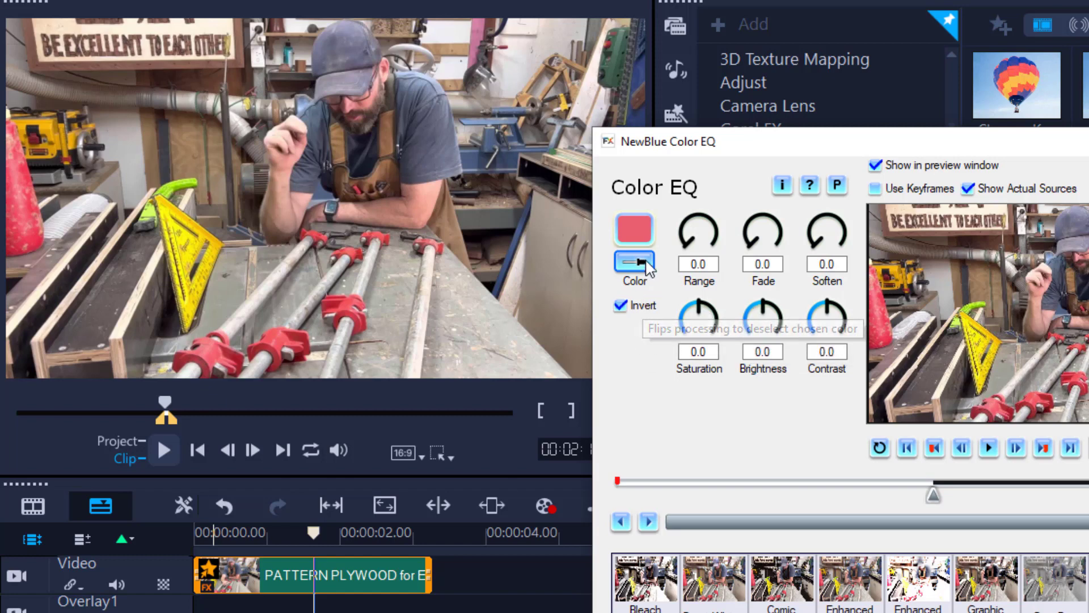
# Step: Set the Color EQ's Saturation to -100, Range to 39.5, Fade to 29.9 and Soften to 15.2, and check an earlier frame
pyautogui.moveTo(691, 304); pyautogui.dragTo(690, 345)
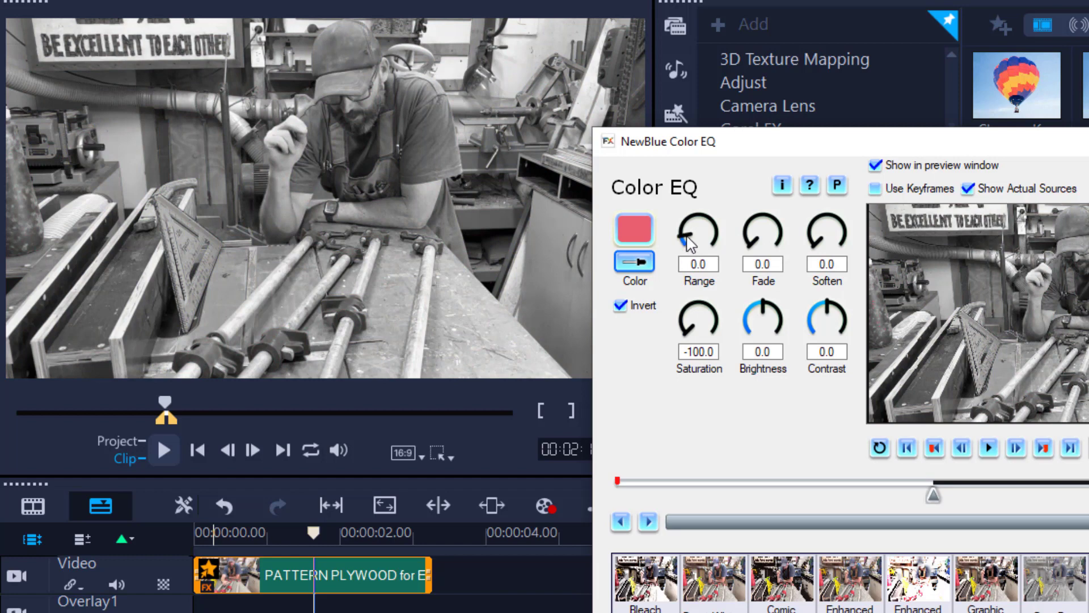
pyautogui.moveTo(688, 236); pyautogui.dragTo(699, 223)
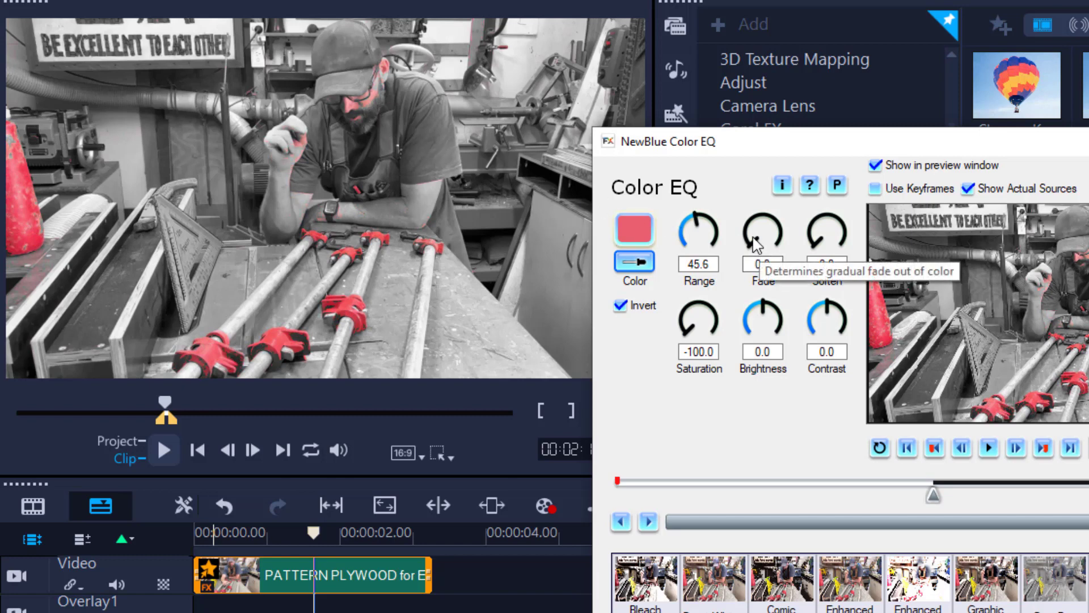
pyautogui.moveTo(755, 248); pyautogui.dragTo(750, 225)
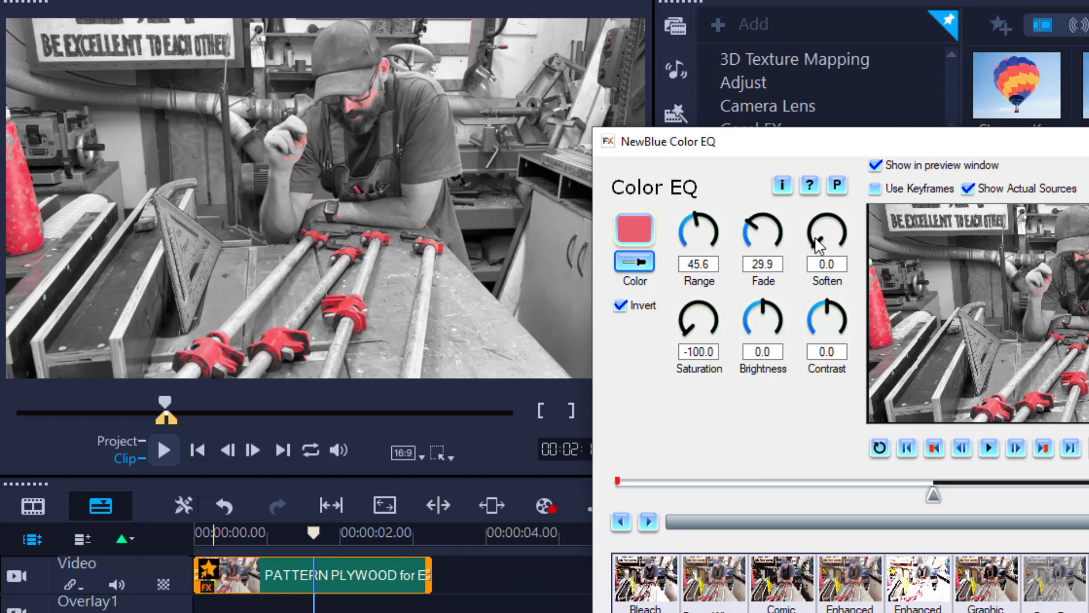
pyautogui.moveTo(817, 243); pyautogui.dragTo(780, 242)
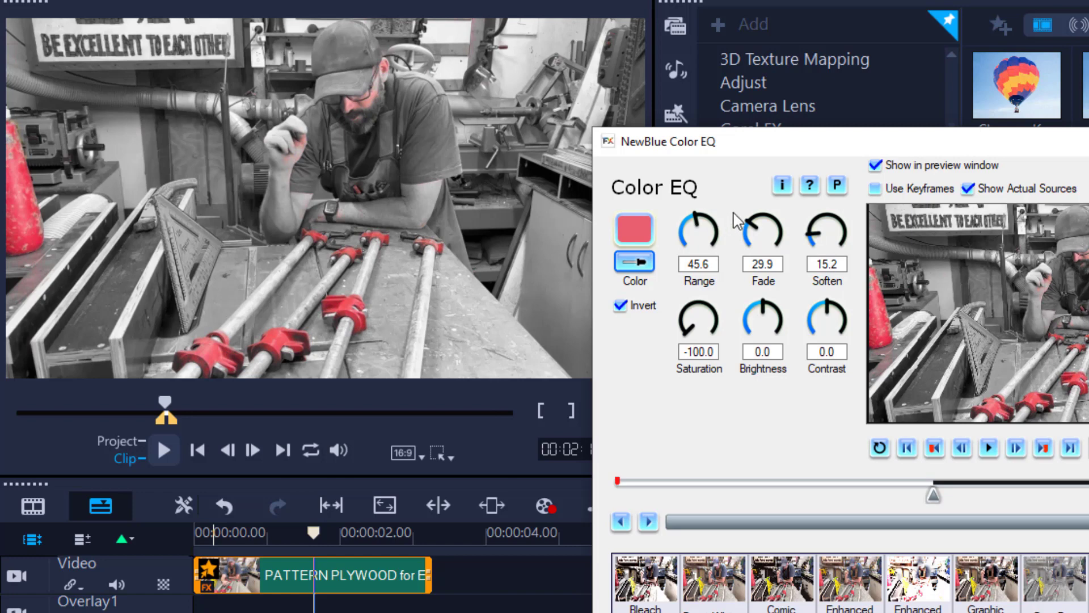
pyautogui.moveTo(695, 216); pyautogui.dragTo(693, 222)
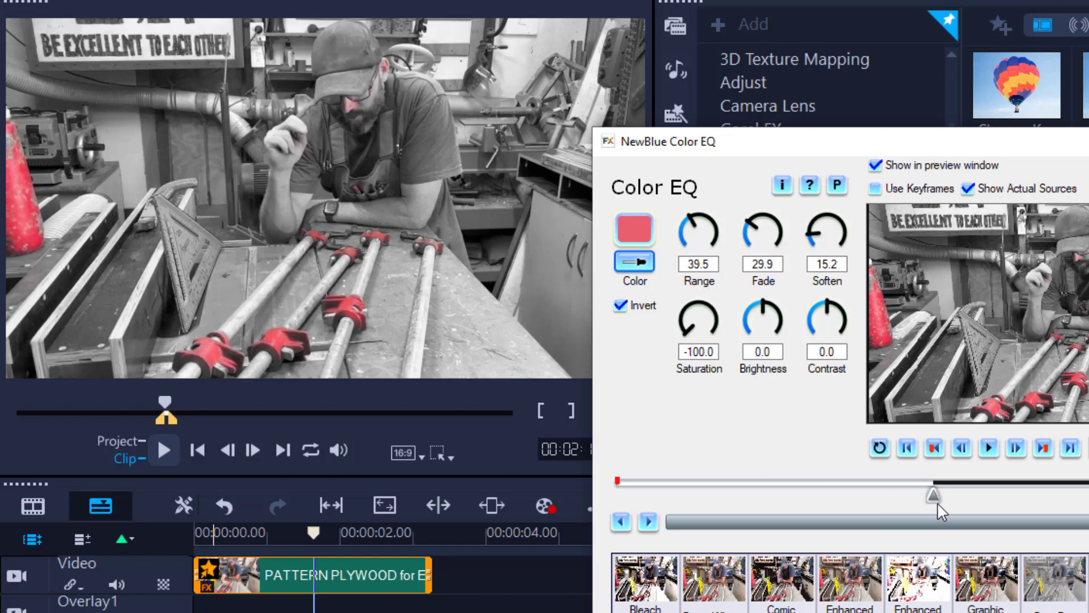
pyautogui.moveTo(934, 500); pyautogui.dragTo(813, 509)
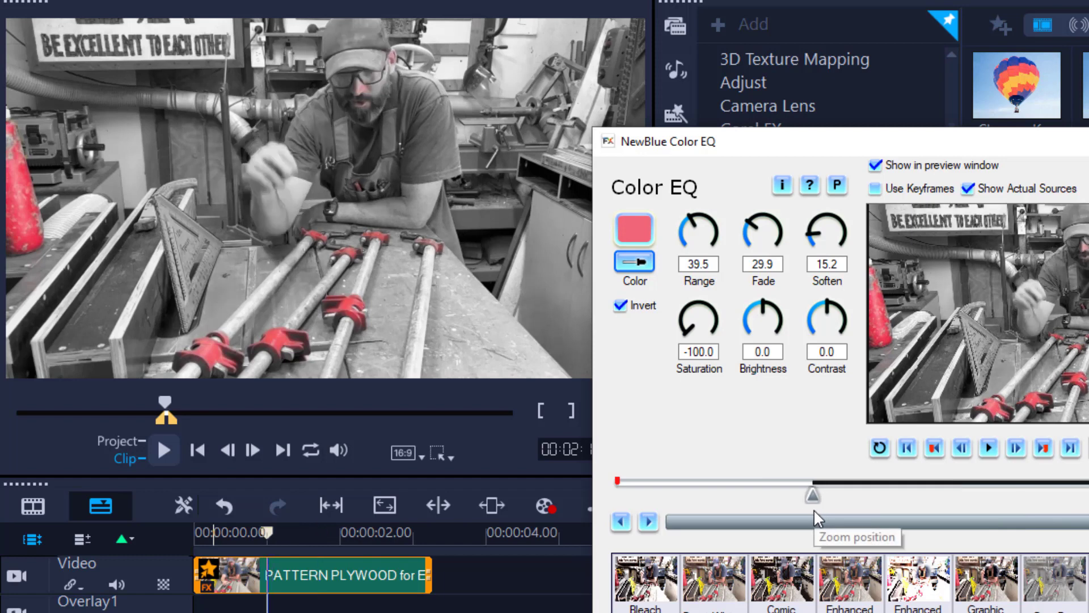
# Step: Sample the yellow of the triangular square as the Color EQ color
pyautogui.click(634, 261)
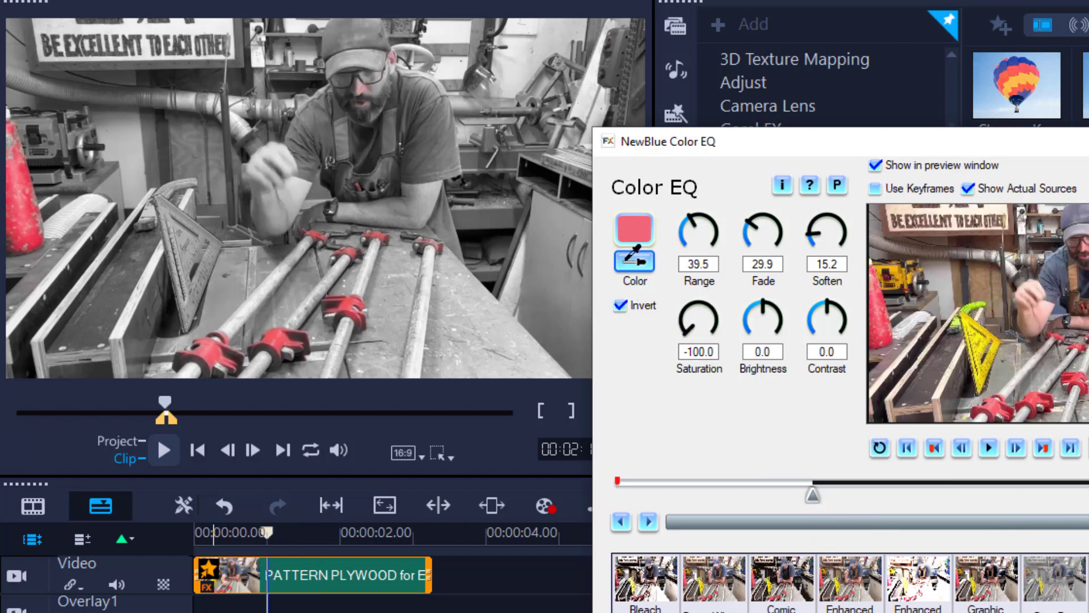
pyautogui.click(911, 303)
pyautogui.click(979, 339)
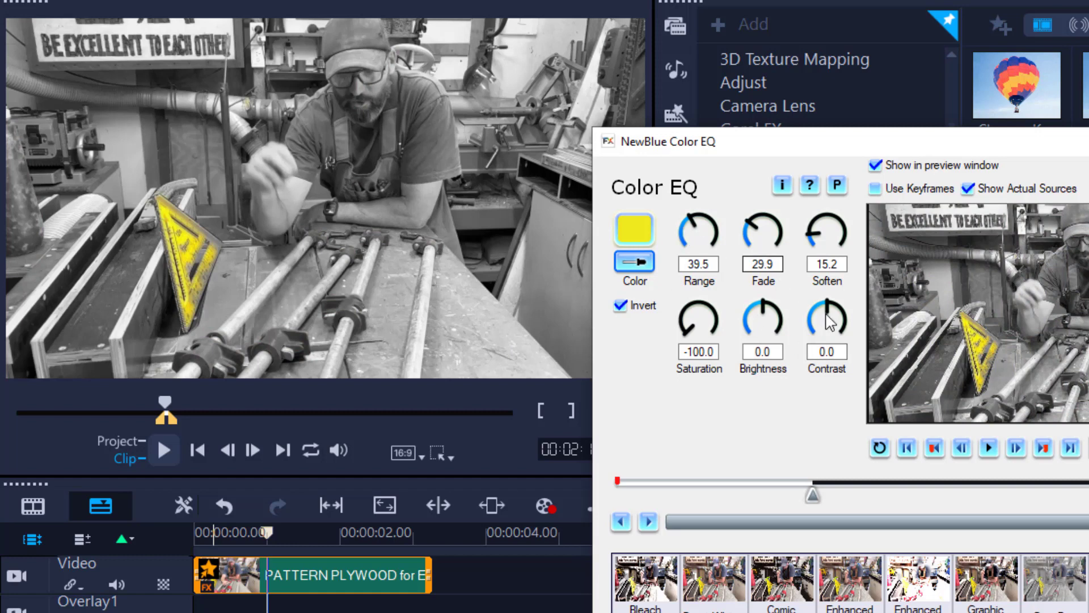
# Step: Sample the orange-yellow of the machine behind the bench, set Range to 48.6 and check a slightly later frame
pyautogui.click(634, 261)
pyautogui.click(908, 265)
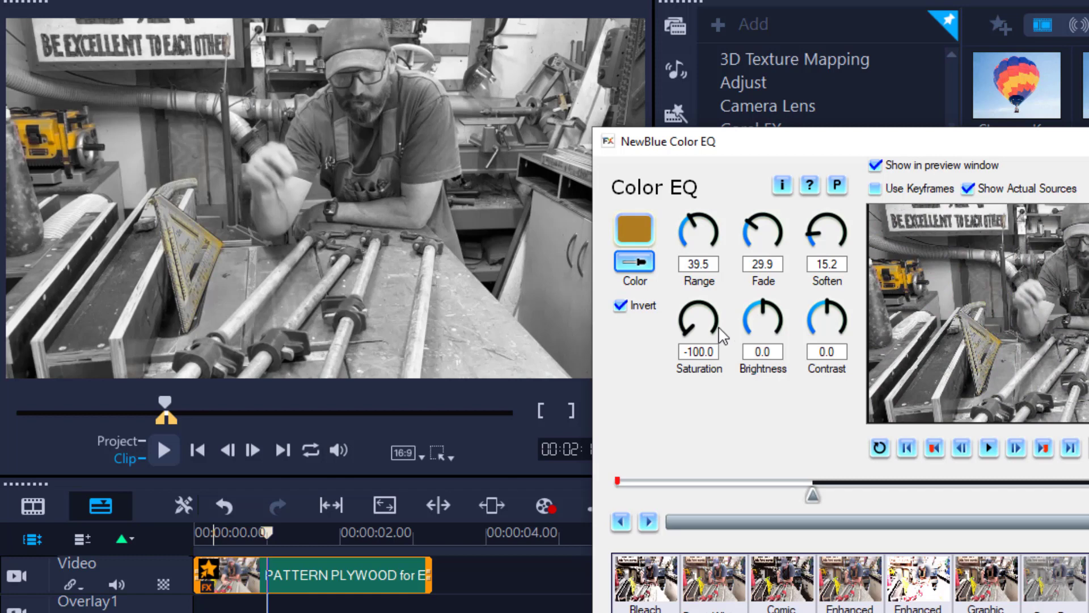
pyautogui.moveTo(716, 231); pyautogui.dragTo(703, 228)
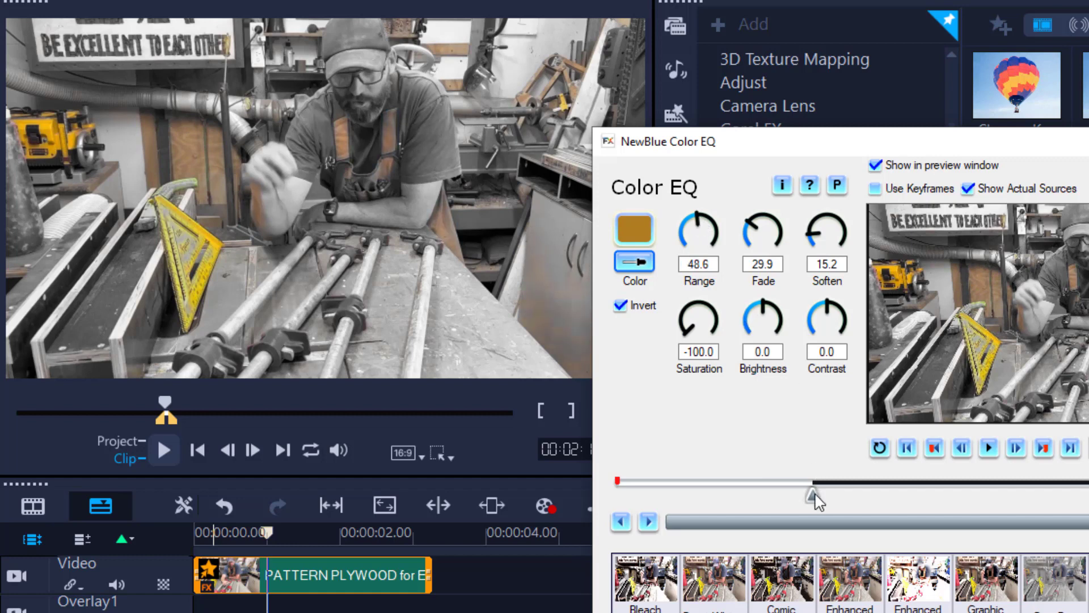
pyautogui.moveTo(813, 495); pyautogui.dragTo(873, 508)
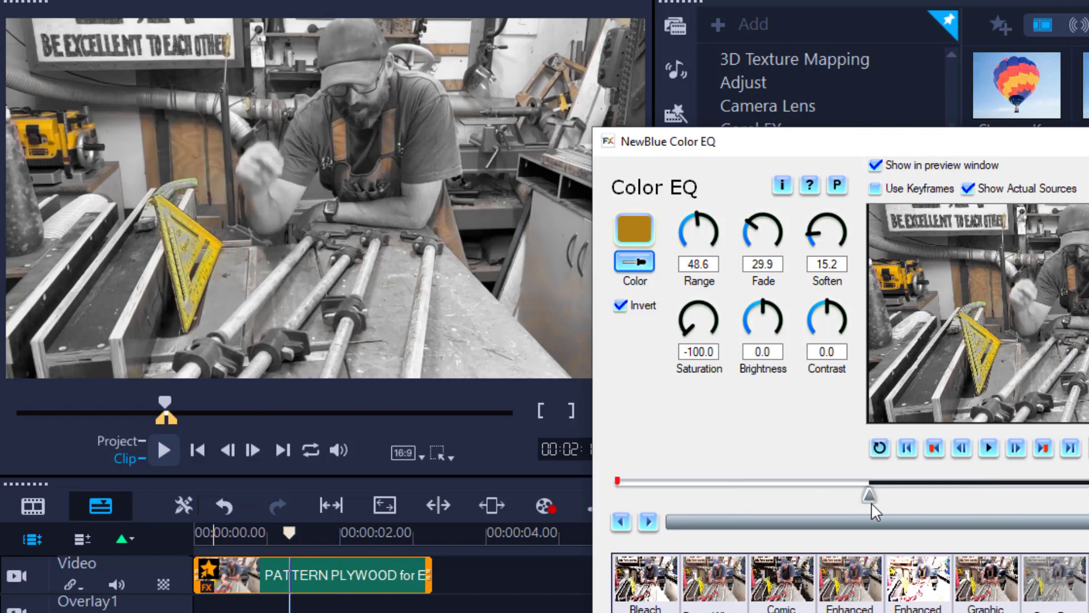